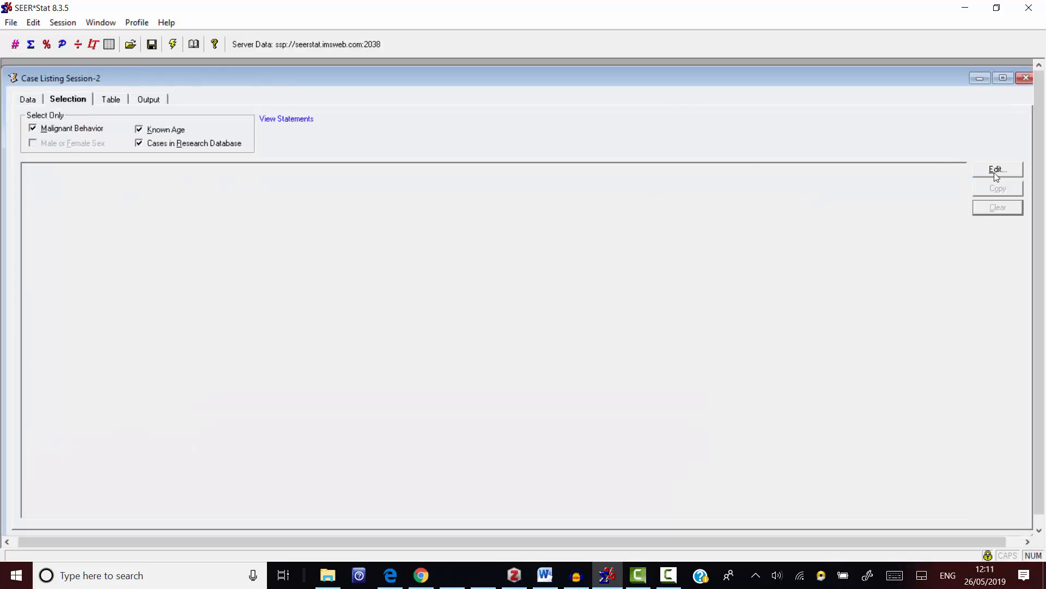
Step: Add a case selection condition from Site and Morphology: Site recode ICD-O-3/WHO 2008 is equal to Acute Myeloid Leukemia
click(994, 172)
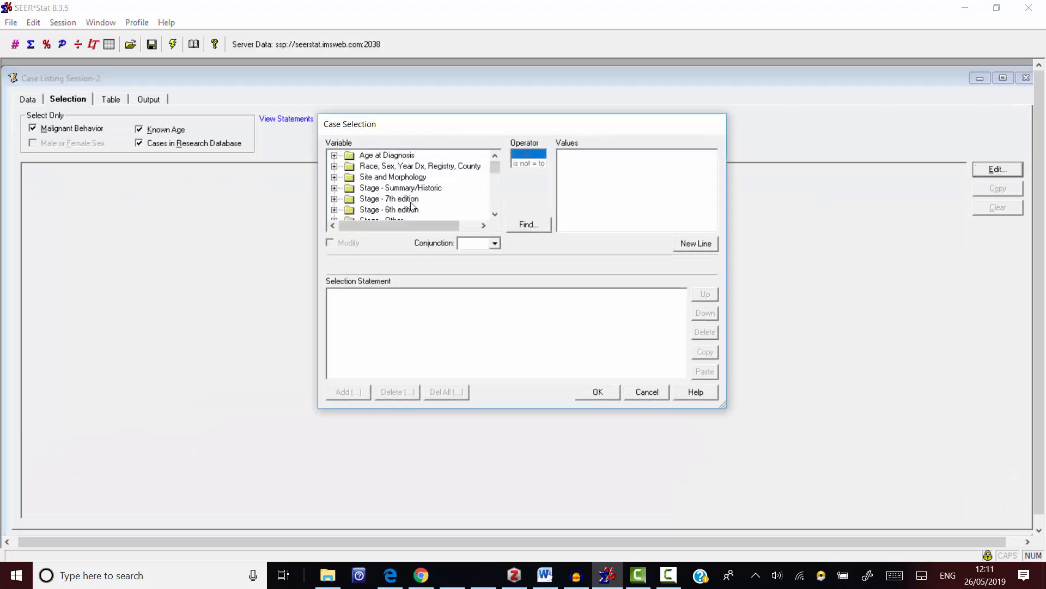
click(334, 177)
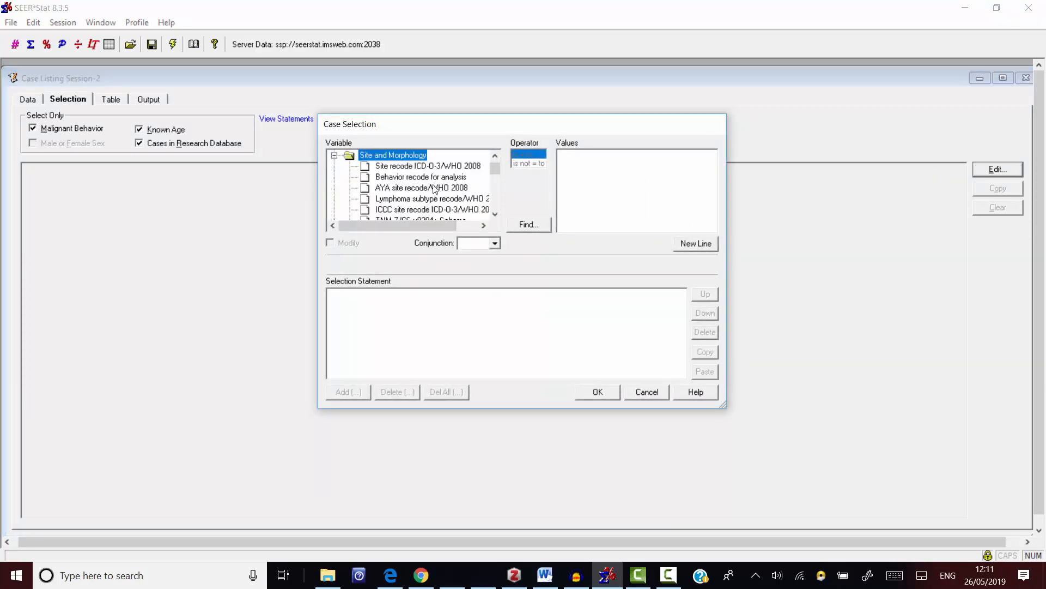
click(396, 166)
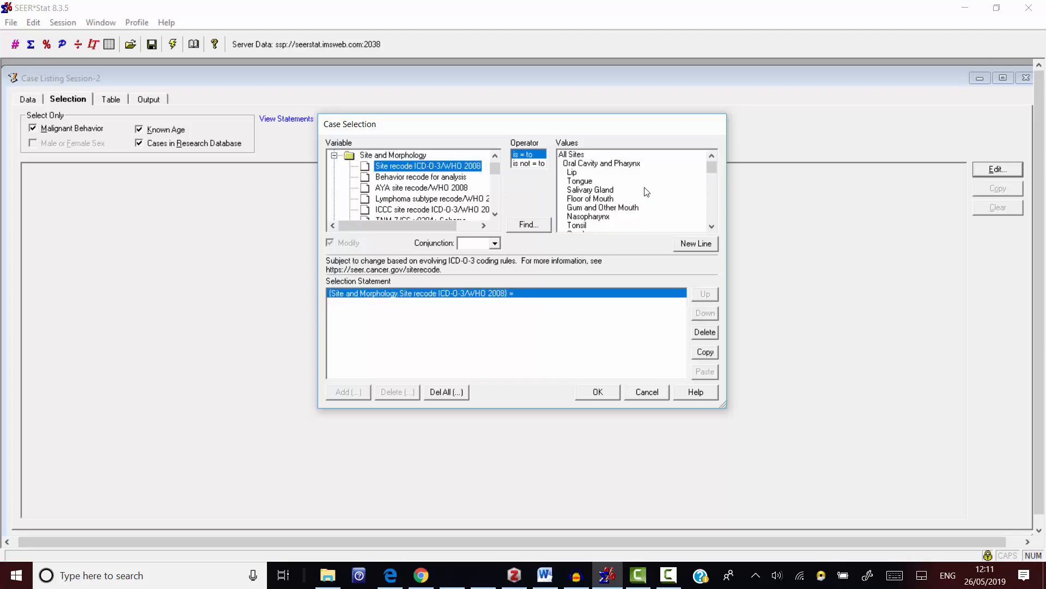
drag(714, 168, 708, 217)
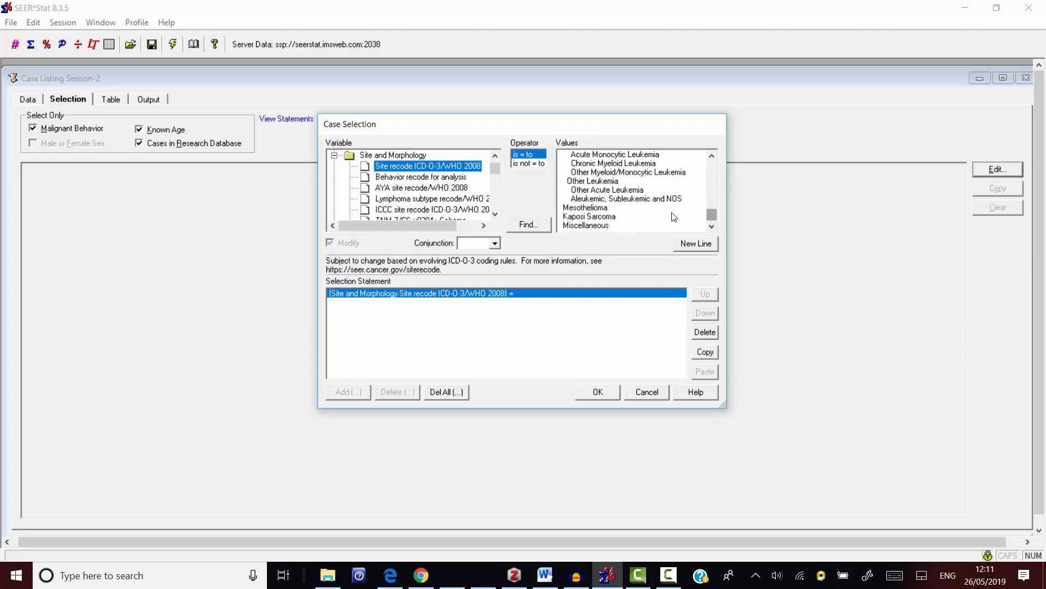
scroll(651, 189, up, 1)
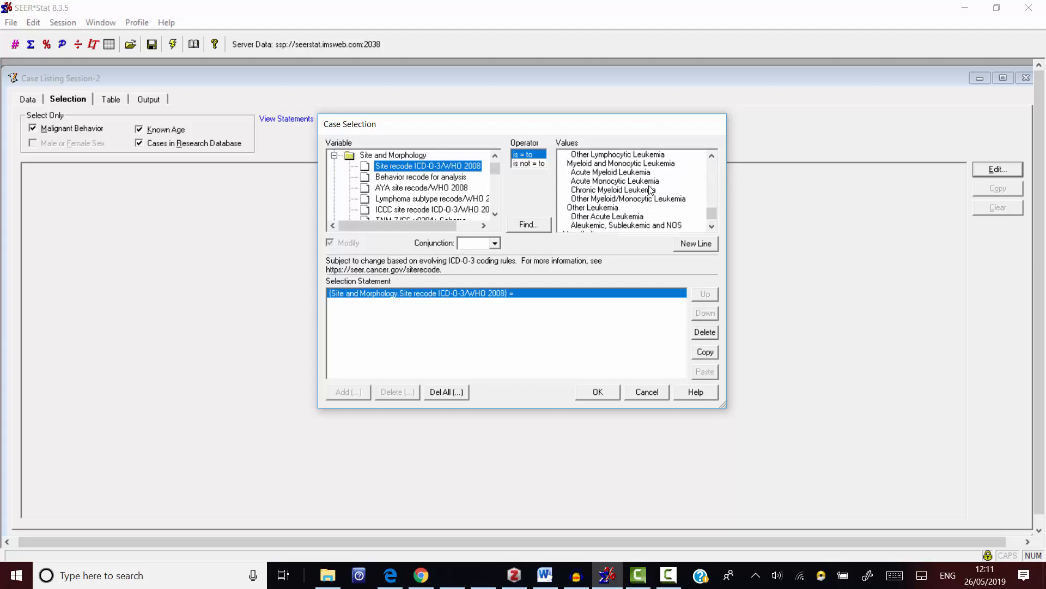
click(603, 172)
click(598, 392)
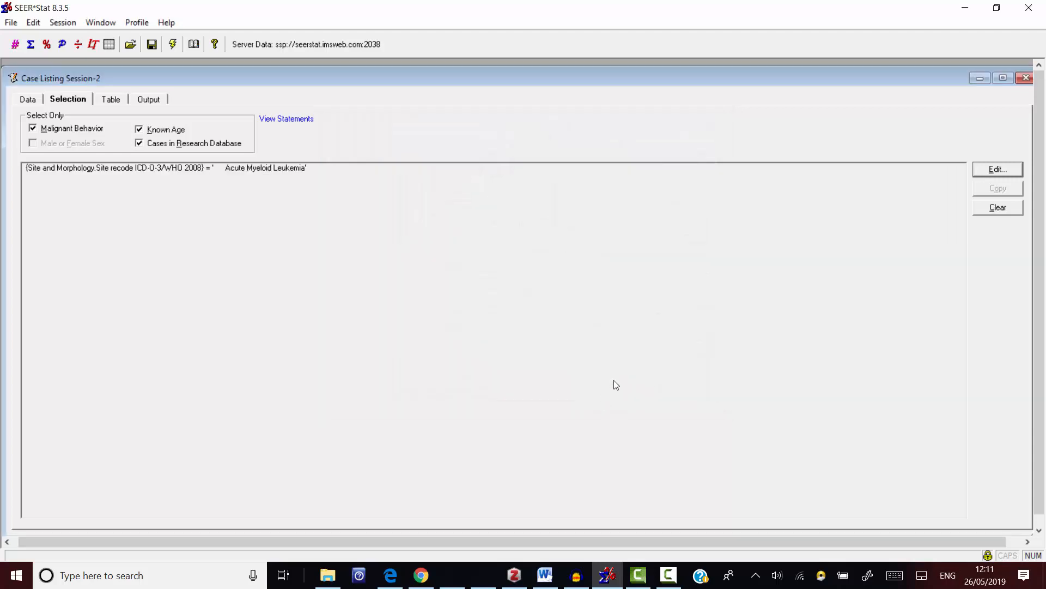
Step: Add an AND condition to the case selection limiting Age recode with single ages and 85+ to 00 years through 16 years
click(995, 170)
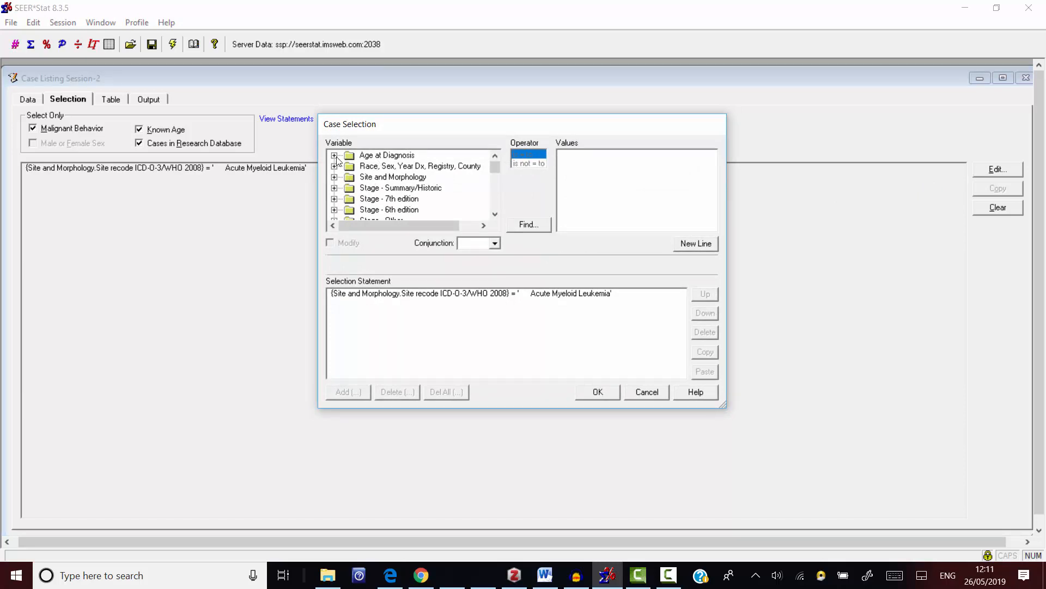
mouse_move(496, 169)
mouse_down()
mouse_move(497, 206)
mouse_move(497, 185)
mouse_up()
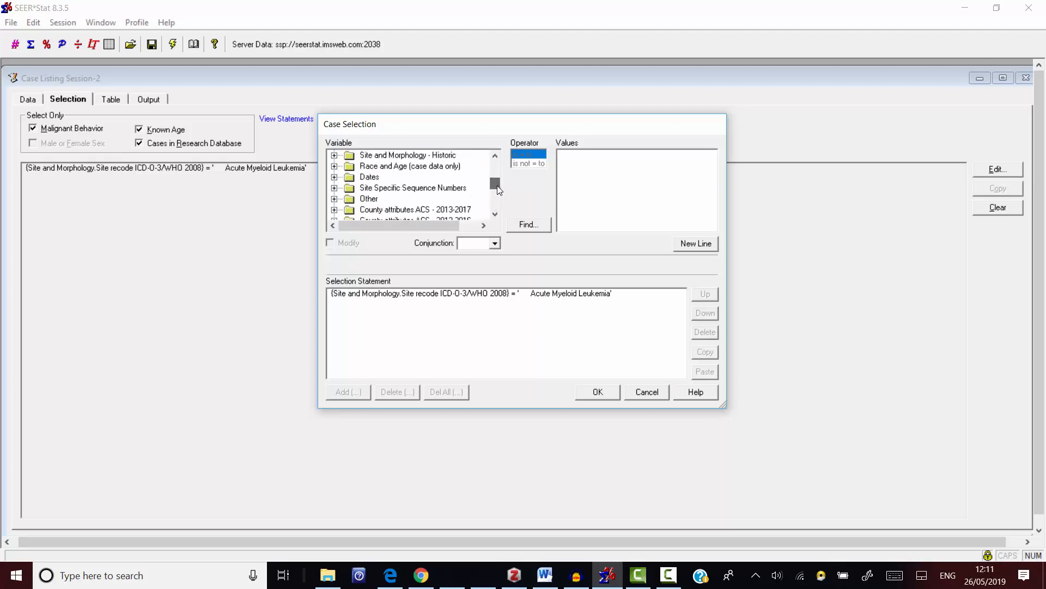
click(334, 166)
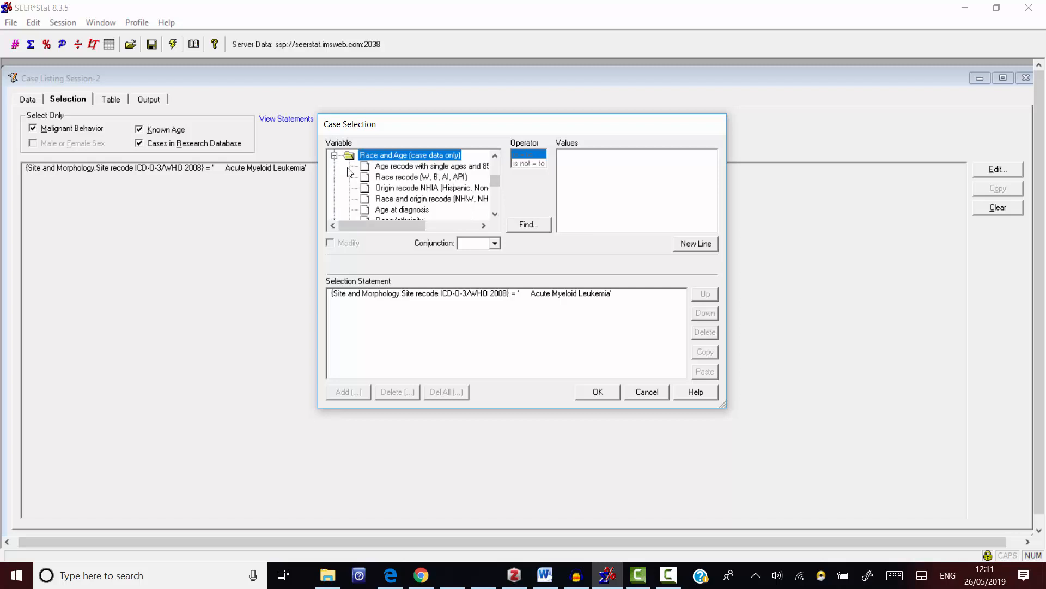
click(405, 167)
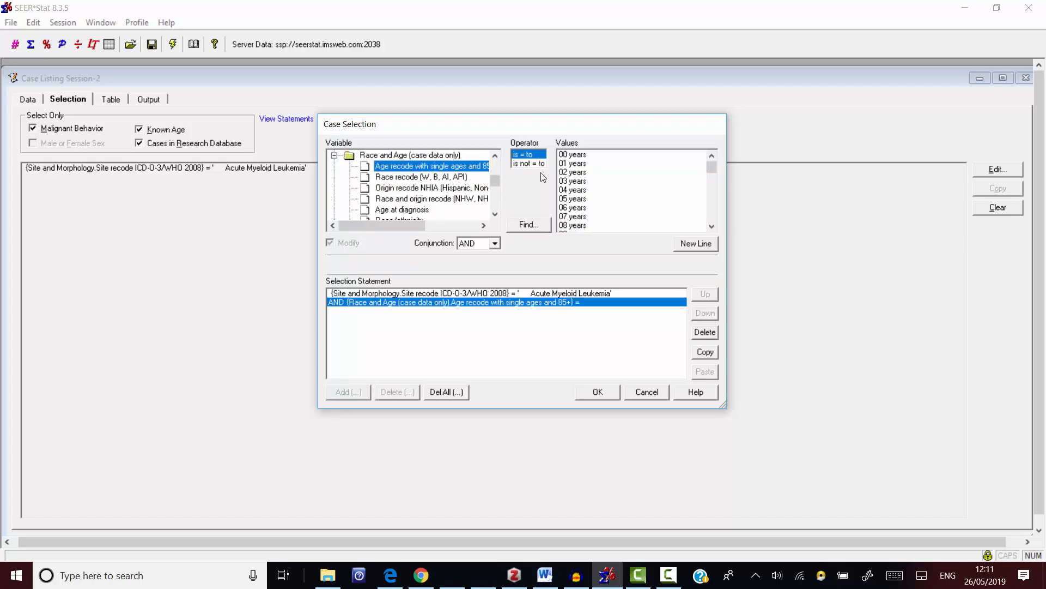
click(574, 156)
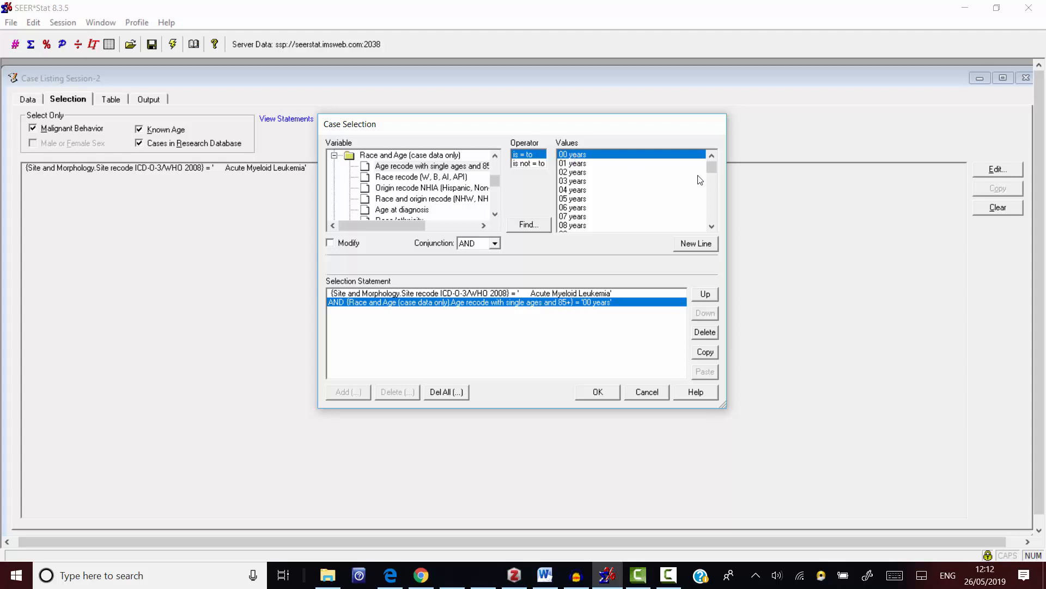
drag(710, 167, 711, 177)
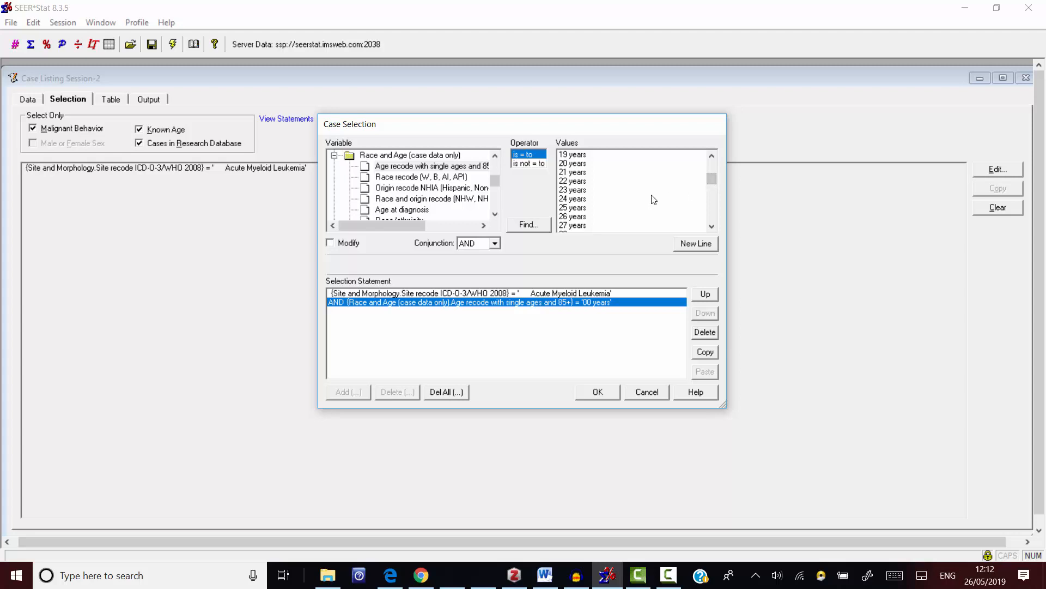
click(711, 155)
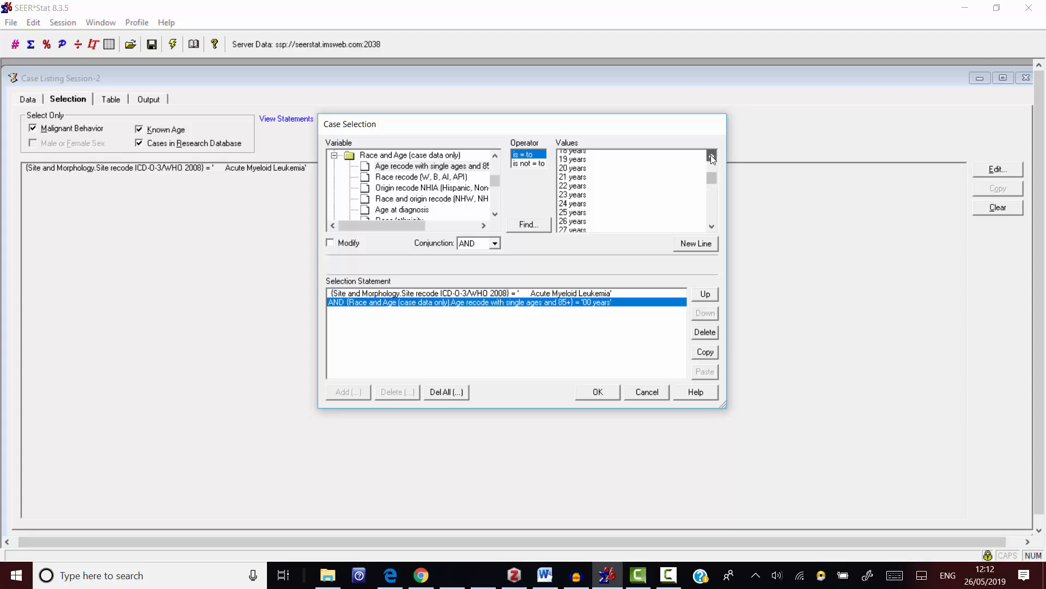
click(711, 156)
click(711, 156)
click(712, 156)
click(711, 155)
click(711, 156)
click(711, 156)
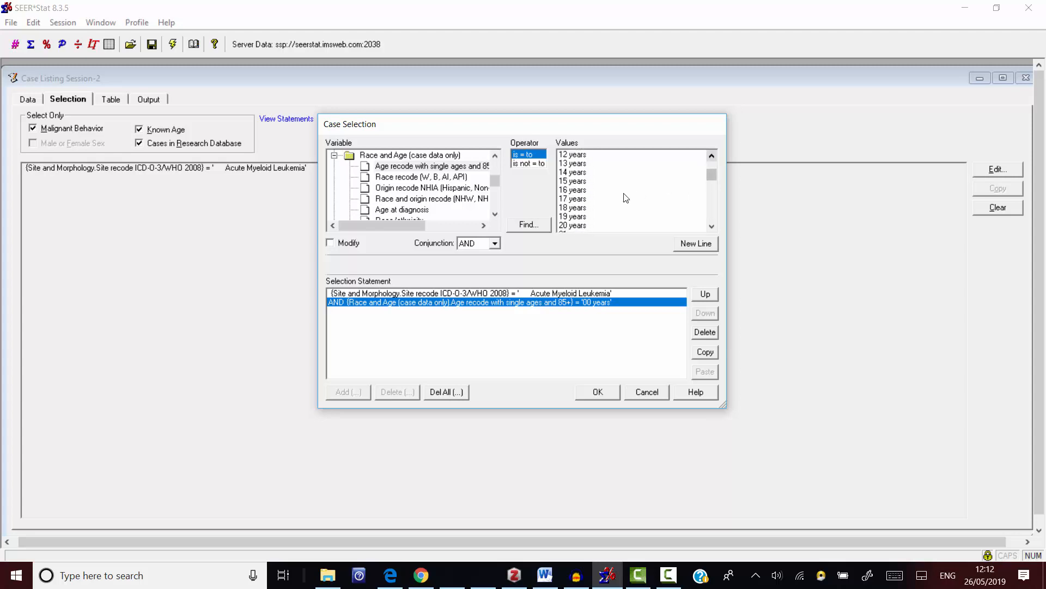
shift+click(573, 189)
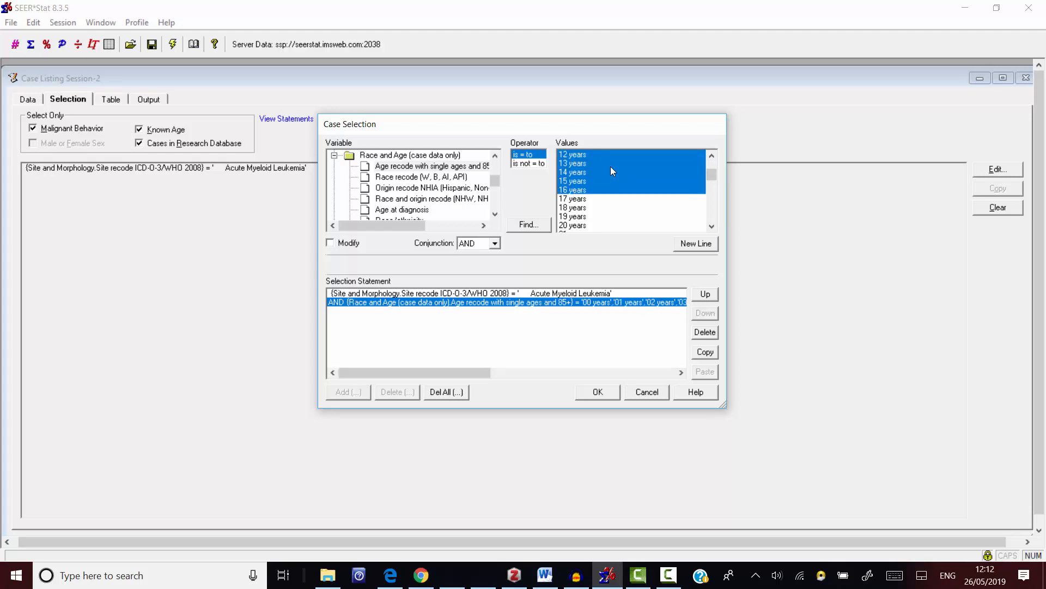
click(598, 392)
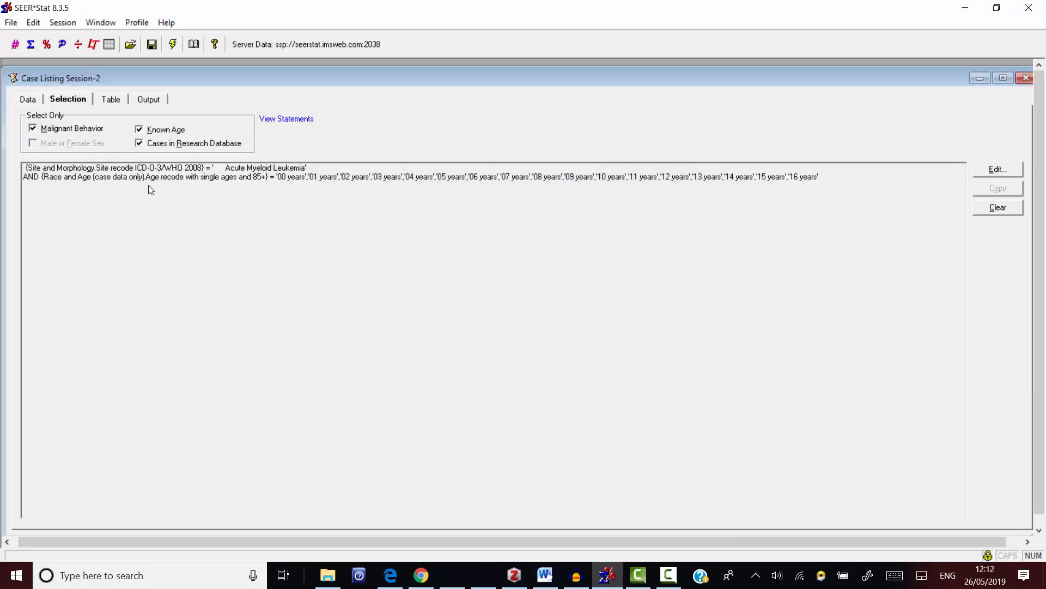
Step: Add Patient ID from the Other variables as a column of the case listing table
click(111, 101)
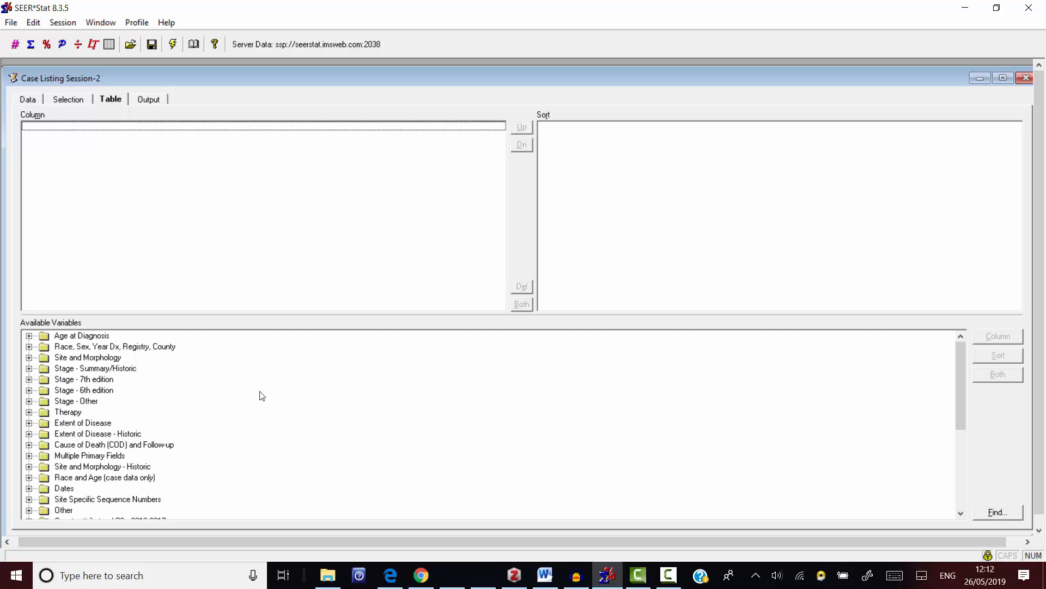
mouse_move(962, 357)
mouse_down()
mouse_move(967, 444)
mouse_move(965, 355)
mouse_up()
scroll(240, 468, down, 1)
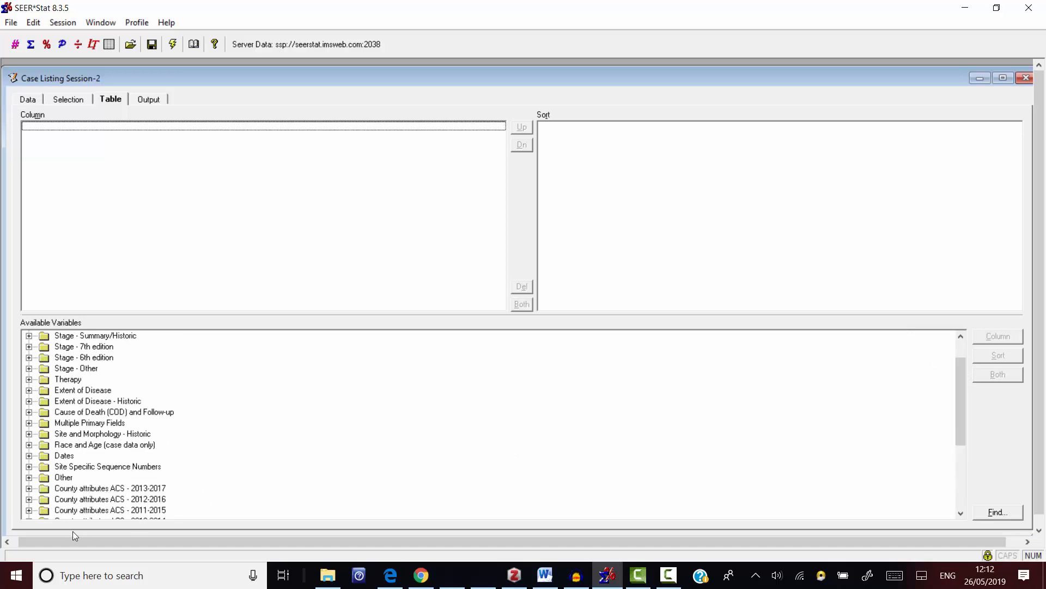
click(29, 477)
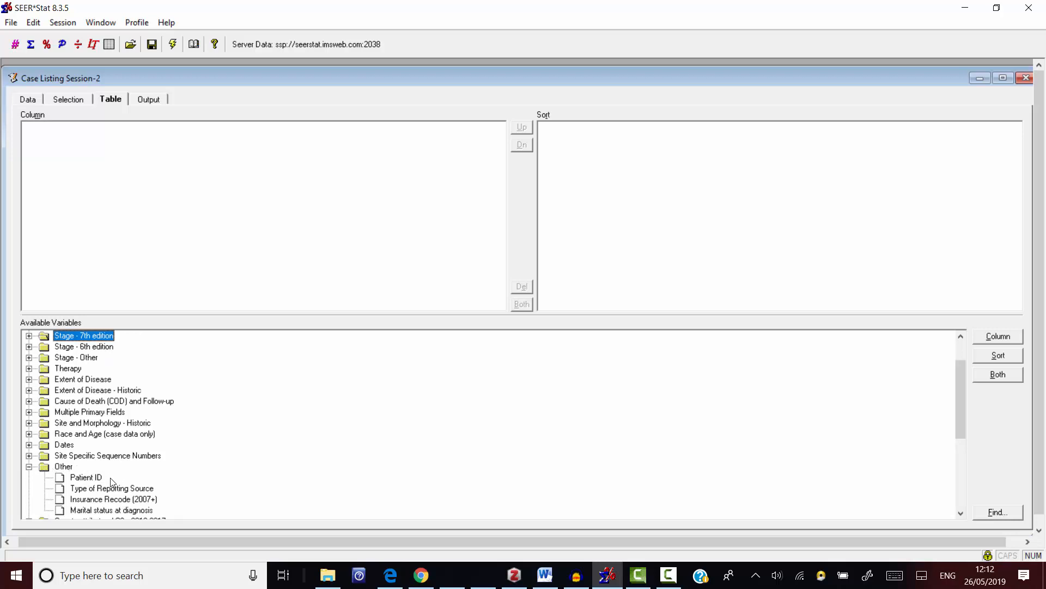
click(85, 478)
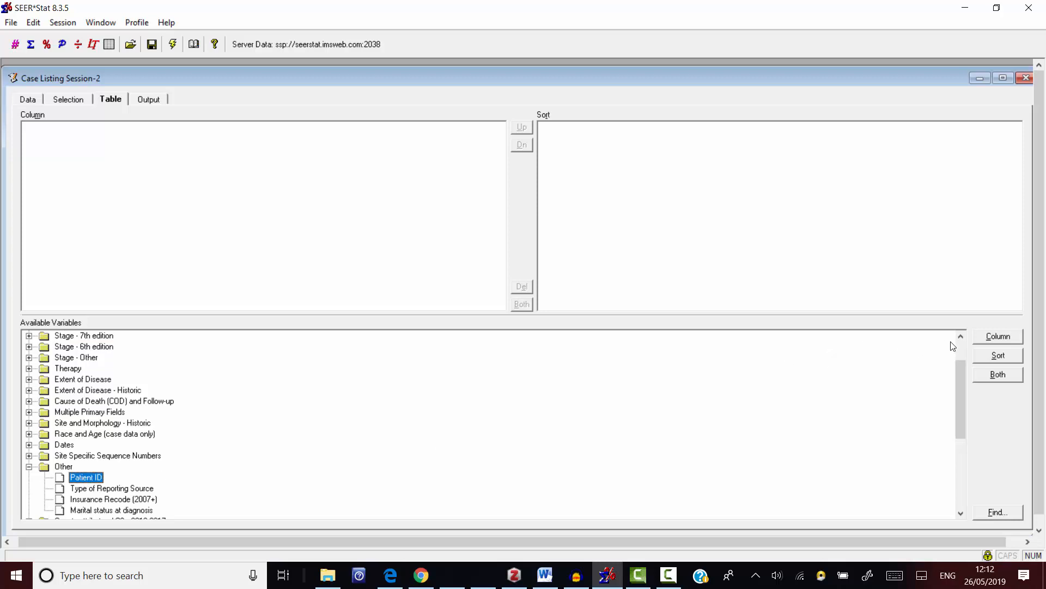
click(987, 341)
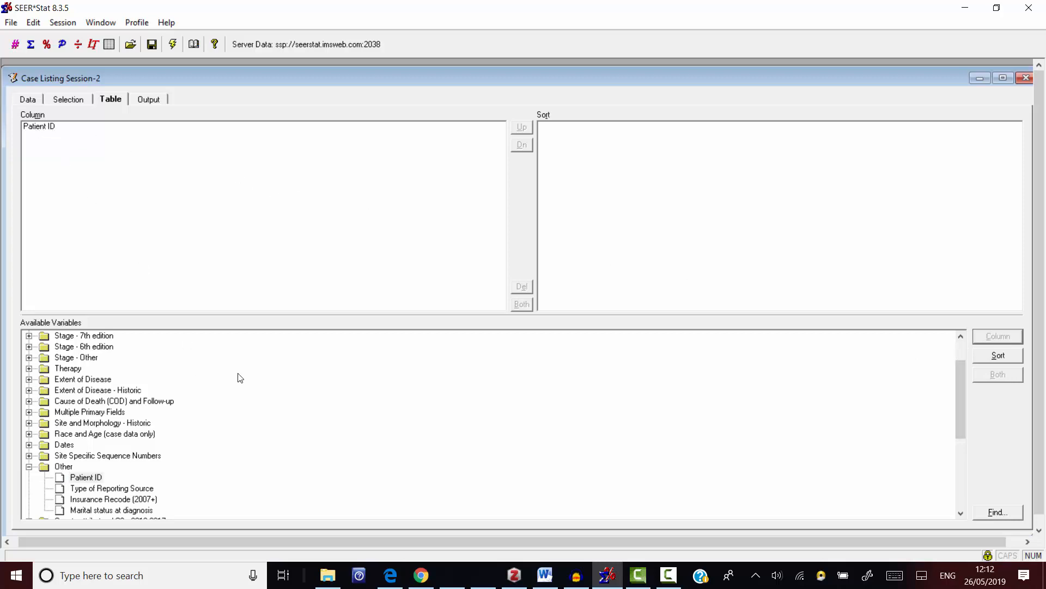
Step: Collapse the Other variables and add Survival months from Cause of Death (COD) and Follow-up as a table column
drag(962, 401, 962, 371)
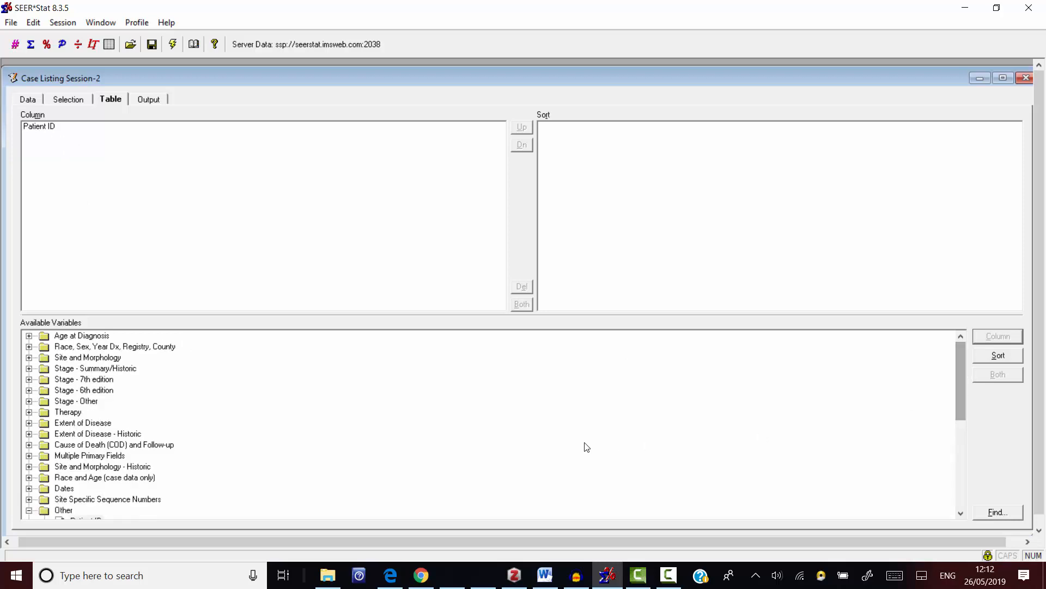
scroll(586, 447, down, 3)
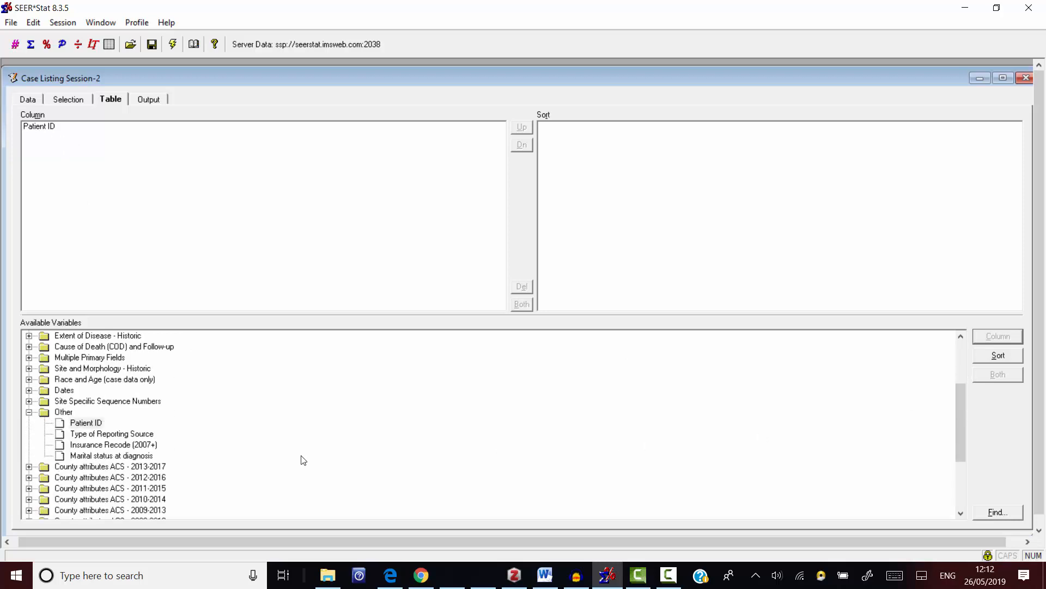
scroll(403, 460, up, 3)
scroll(404, 461, up, 1)
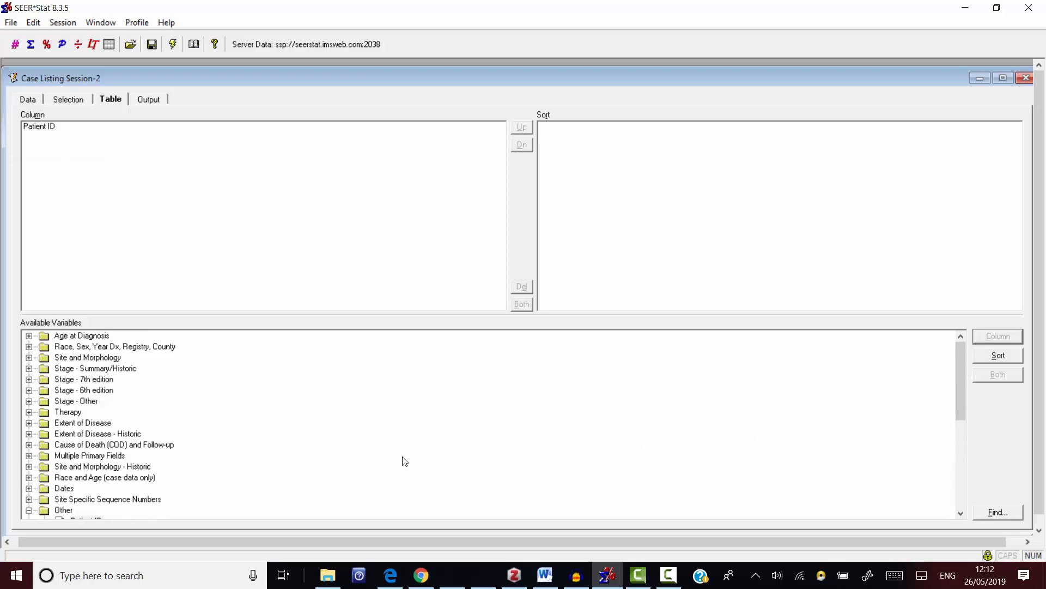
scroll(403, 461, down, 1)
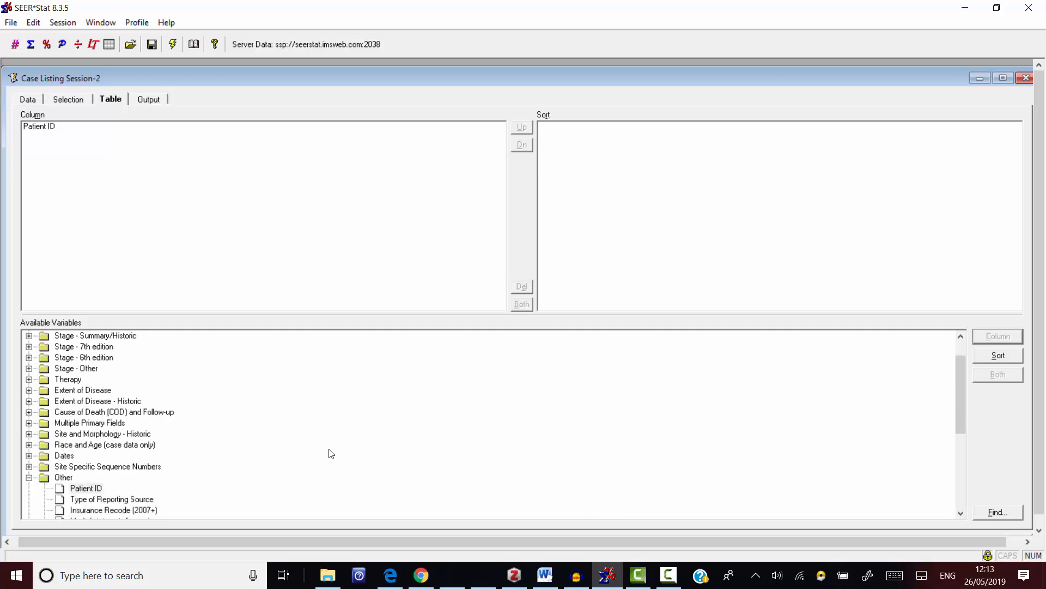
click(29, 478)
scroll(121, 414, up, 1)
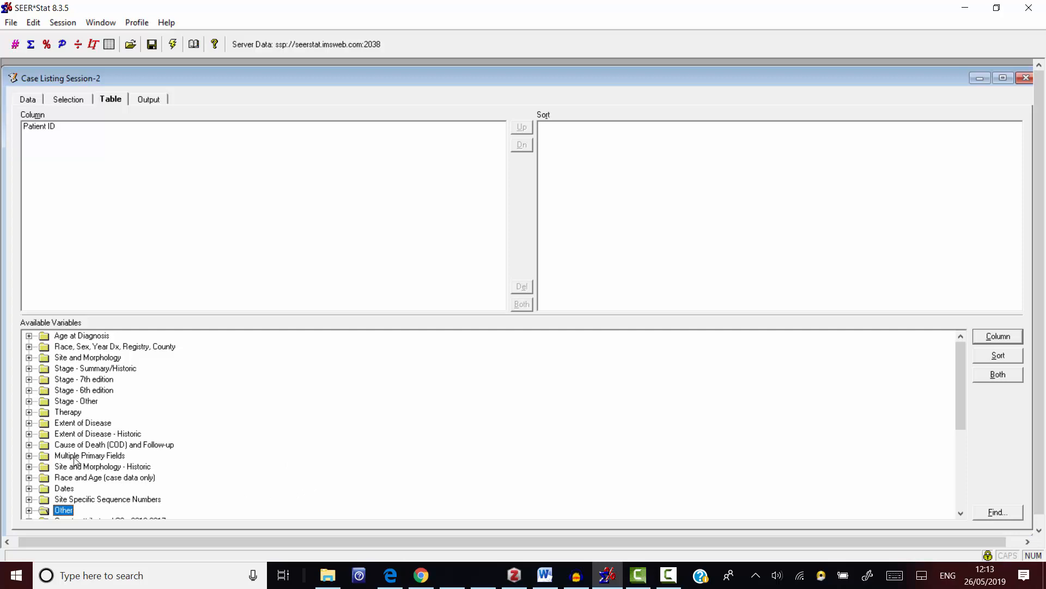
click(29, 445)
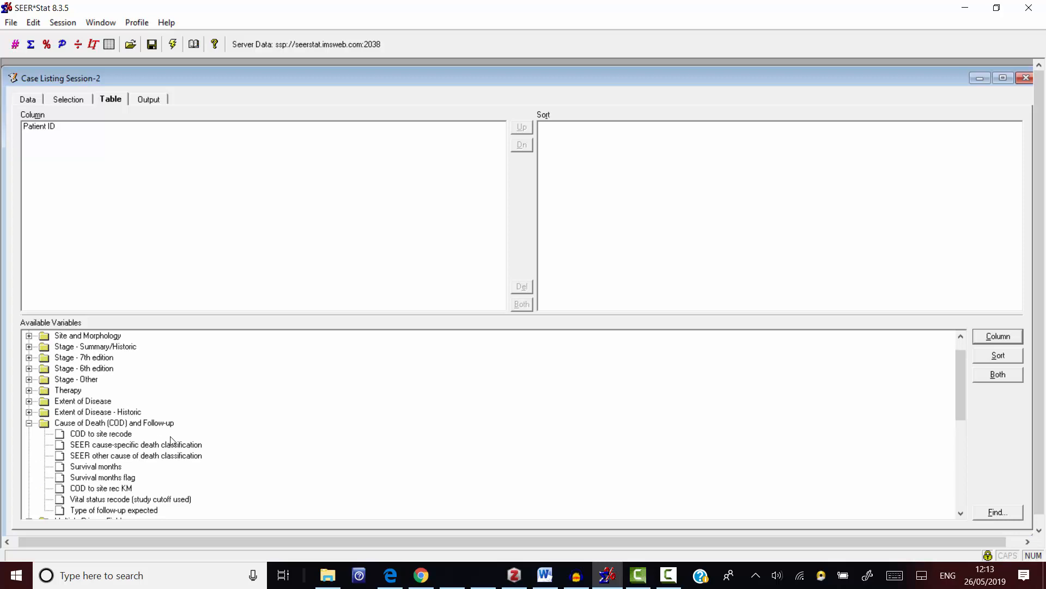
scroll(174, 441, down, 2)
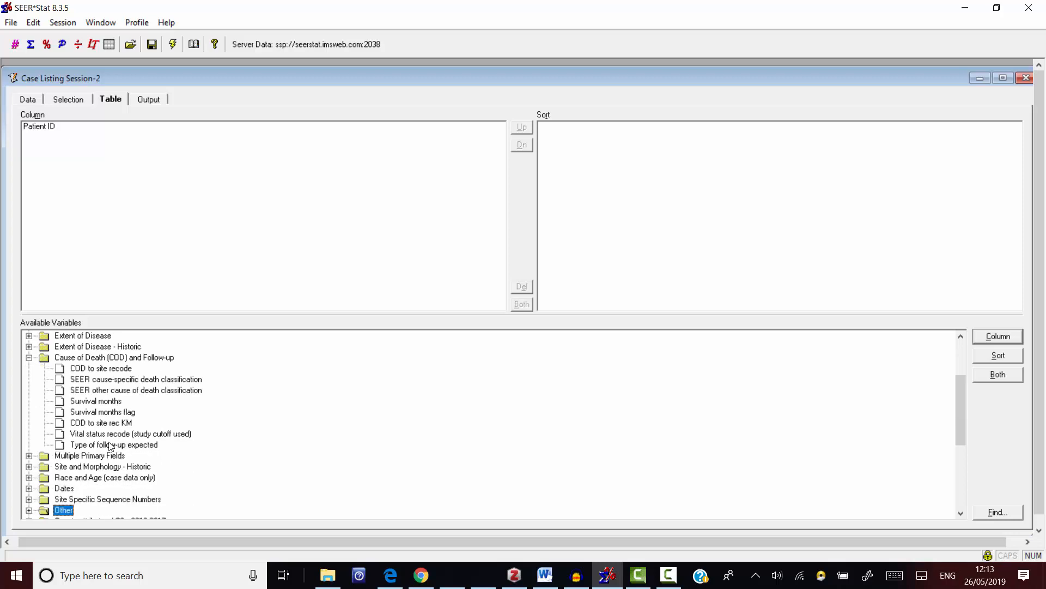
click(95, 402)
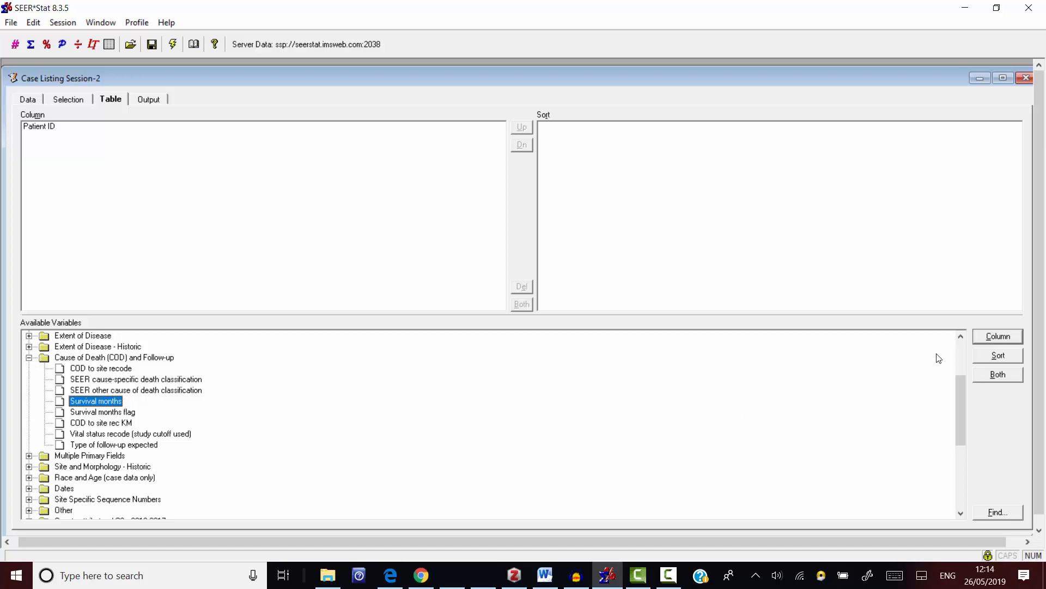
click(986, 339)
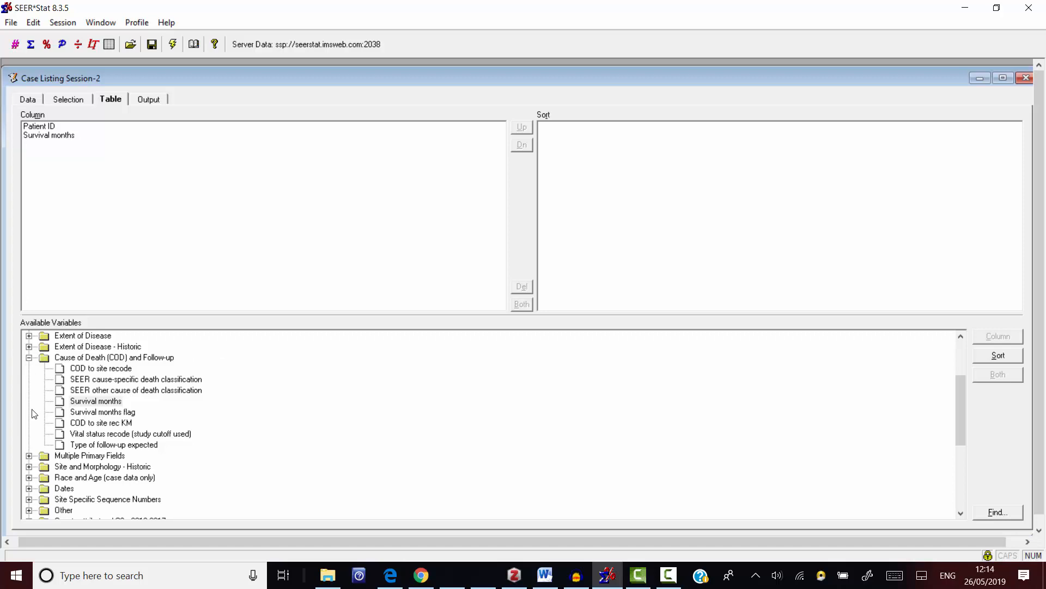
Step: Add Site recode ICD-O-3/WHO 2008 from Site and Morphology as a column and move it above Survival months
scroll(33, 414, up, 3)
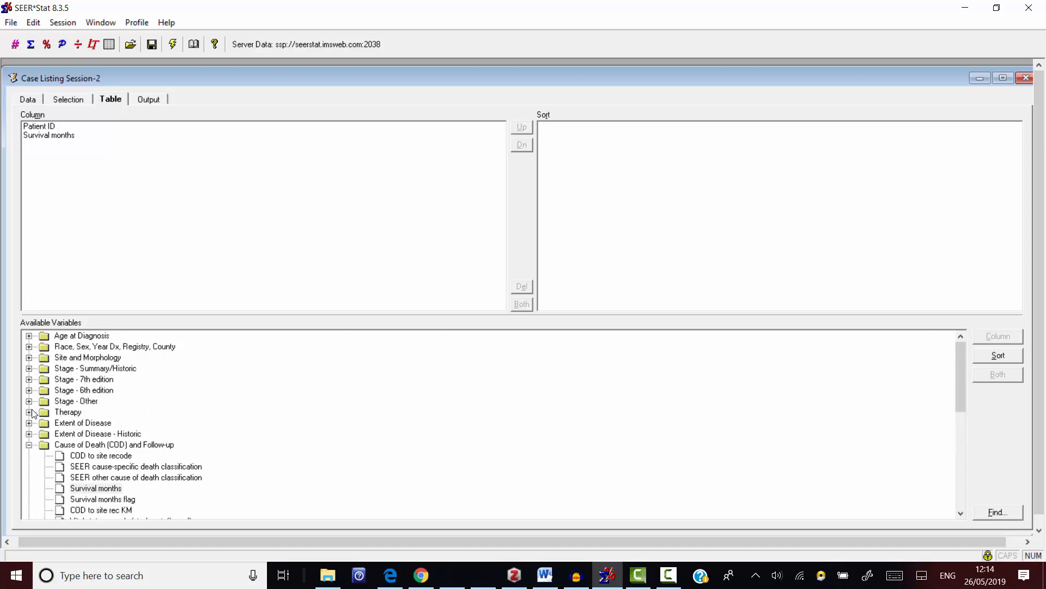
click(29, 357)
click(123, 347)
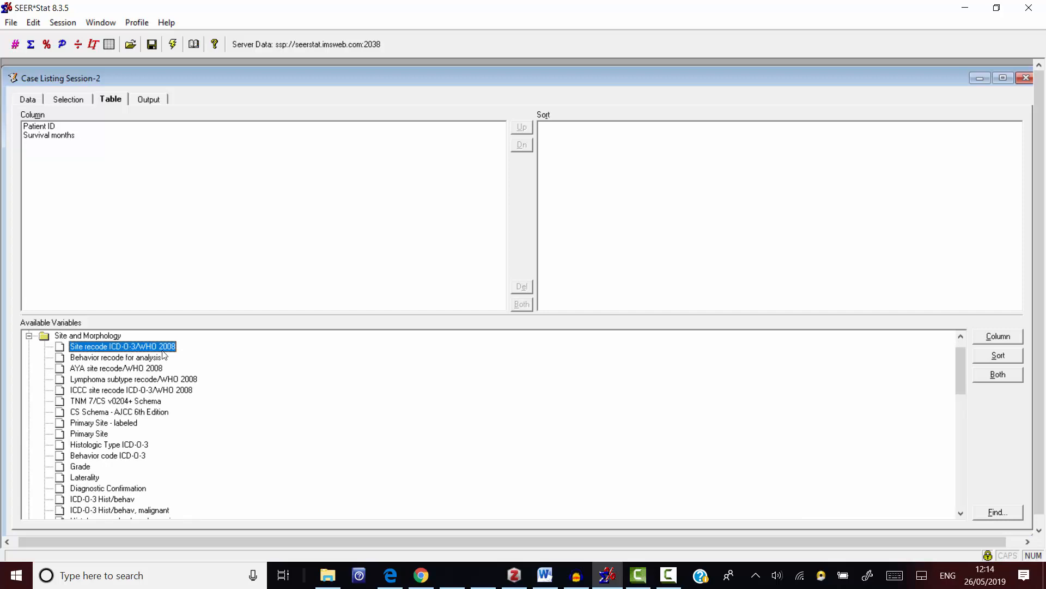
click(1013, 337)
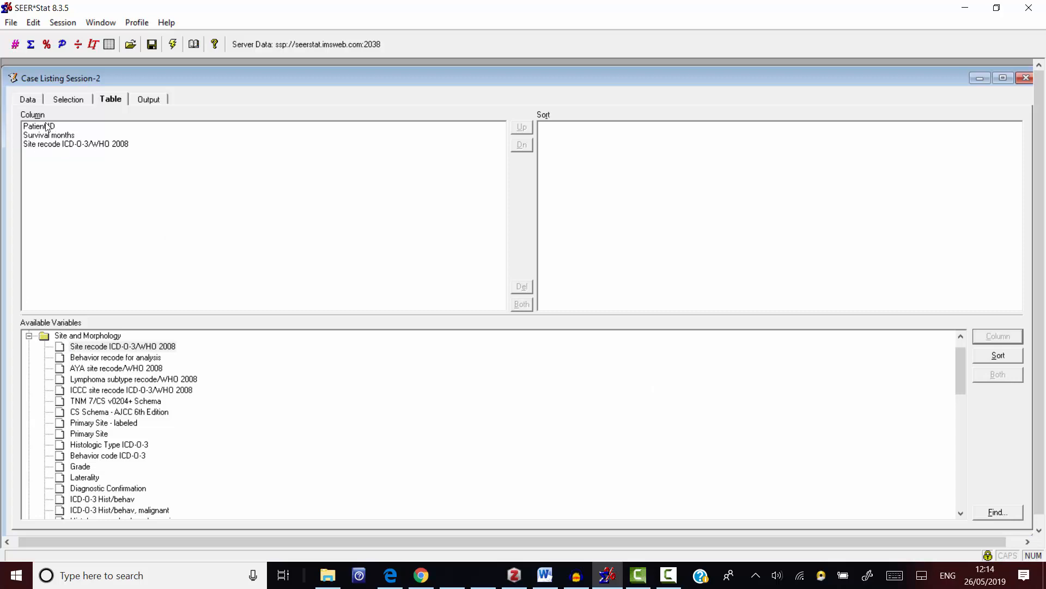
click(65, 163)
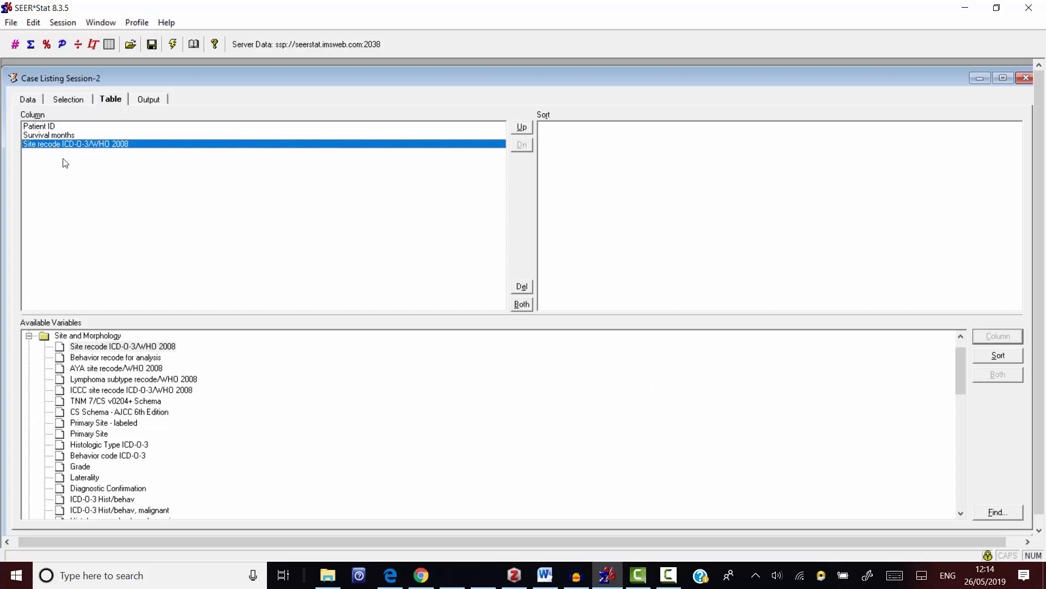
click(522, 127)
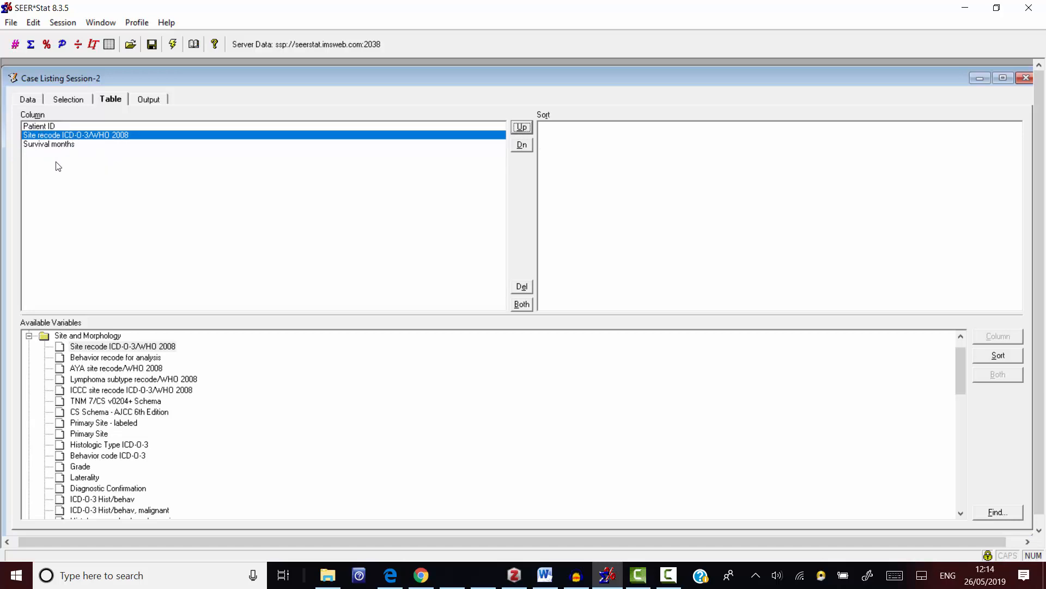
Step: Title the output "AML children survival months" and execute the case listing session
click(148, 100)
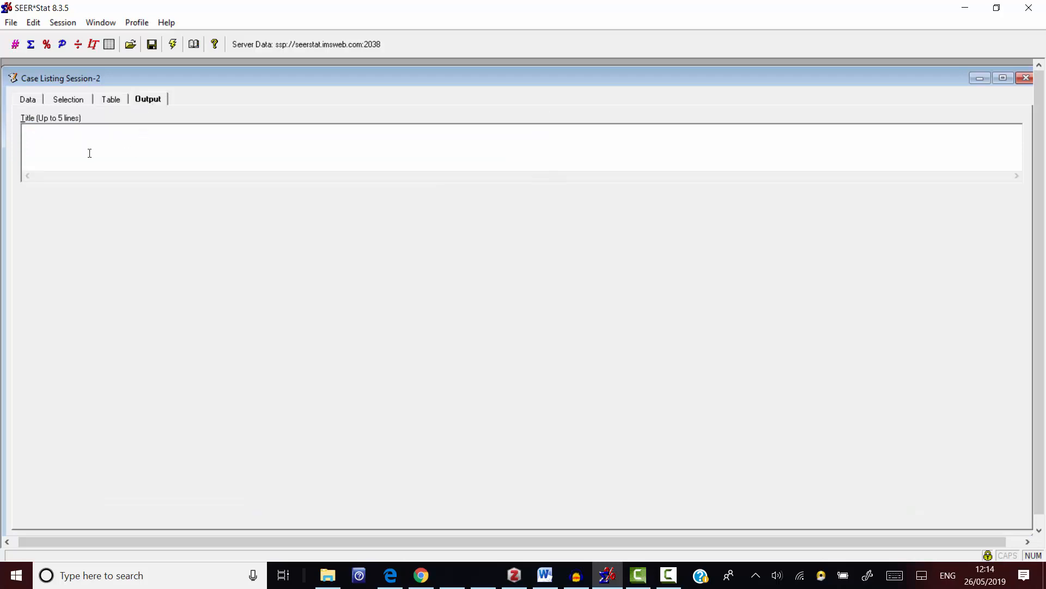
click(89, 154)
text(ML children survival months)
click(172, 46)
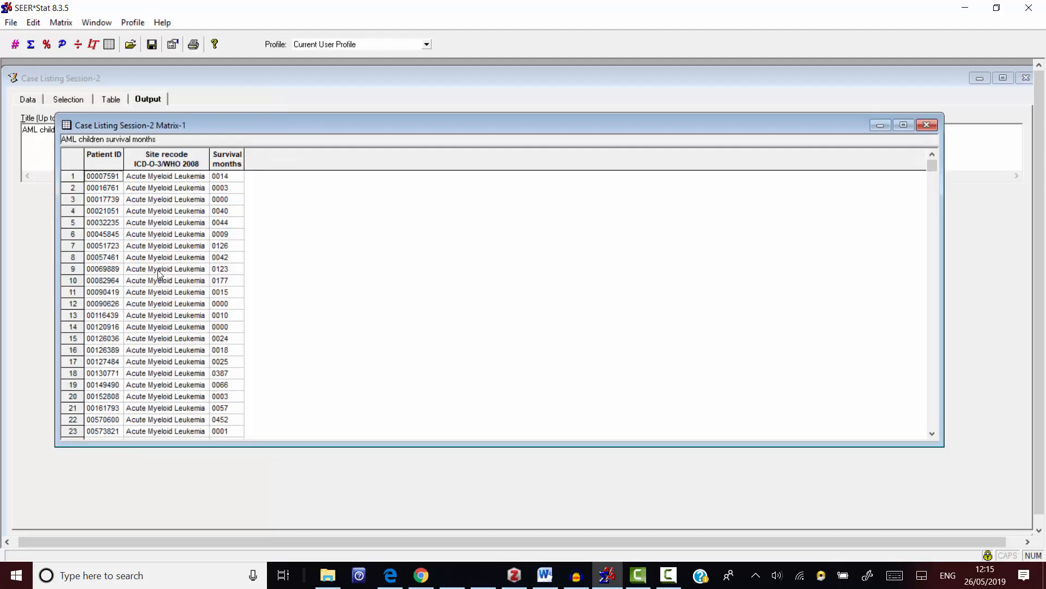
Step: Examine the Patient ID, Site recode ICD-O-3/WHO 2008 and Survival months columns of the case listing matrix
drag(230, 126, 262, 126)
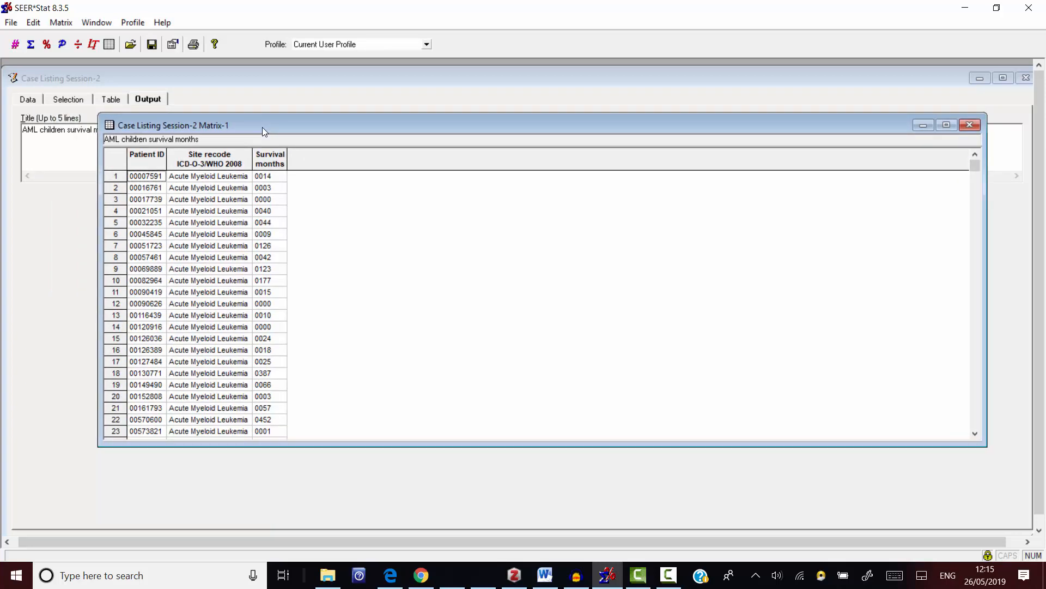
click(145, 150)
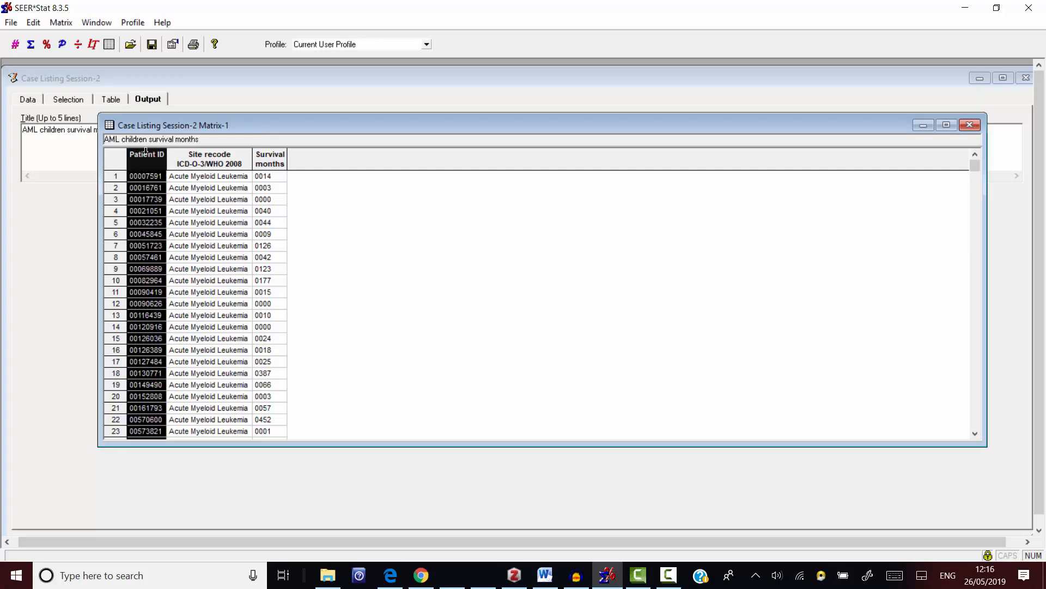
click(200, 152)
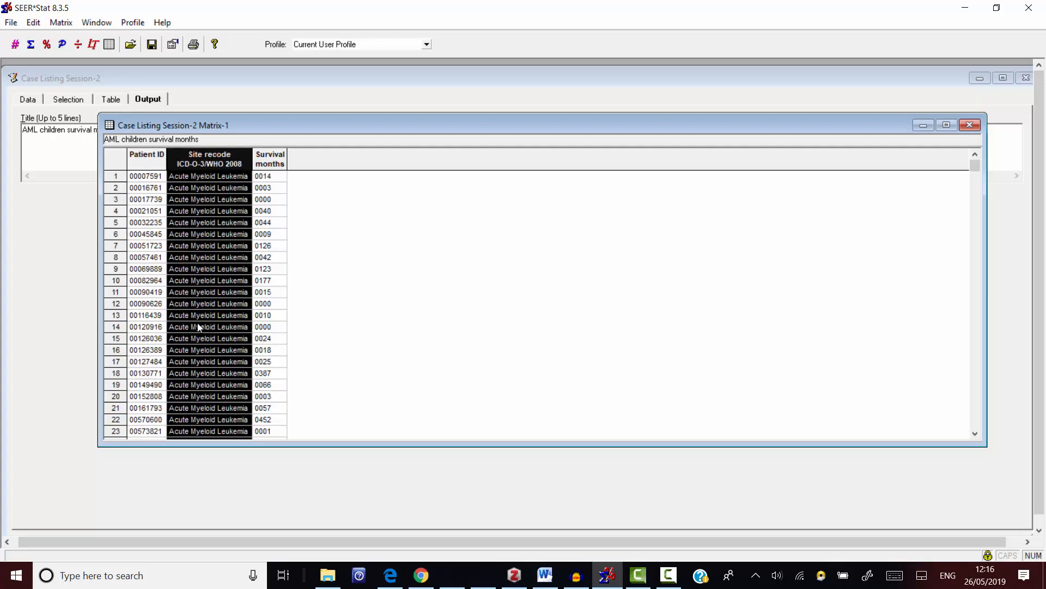
scroll(219, 327, down, 1)
scroll(218, 325, down, 8)
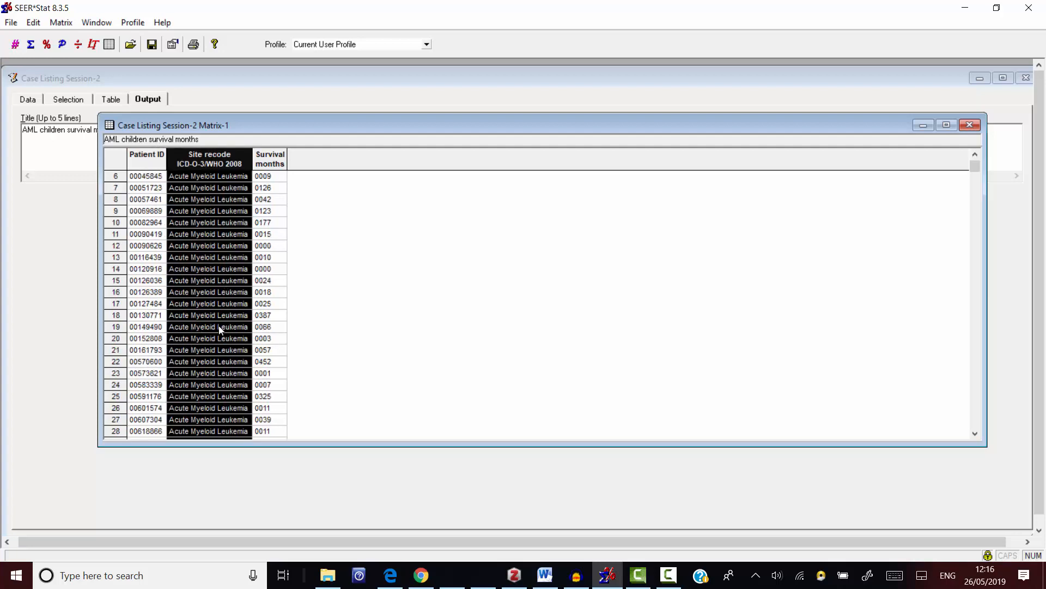
scroll(218, 325, up, 8)
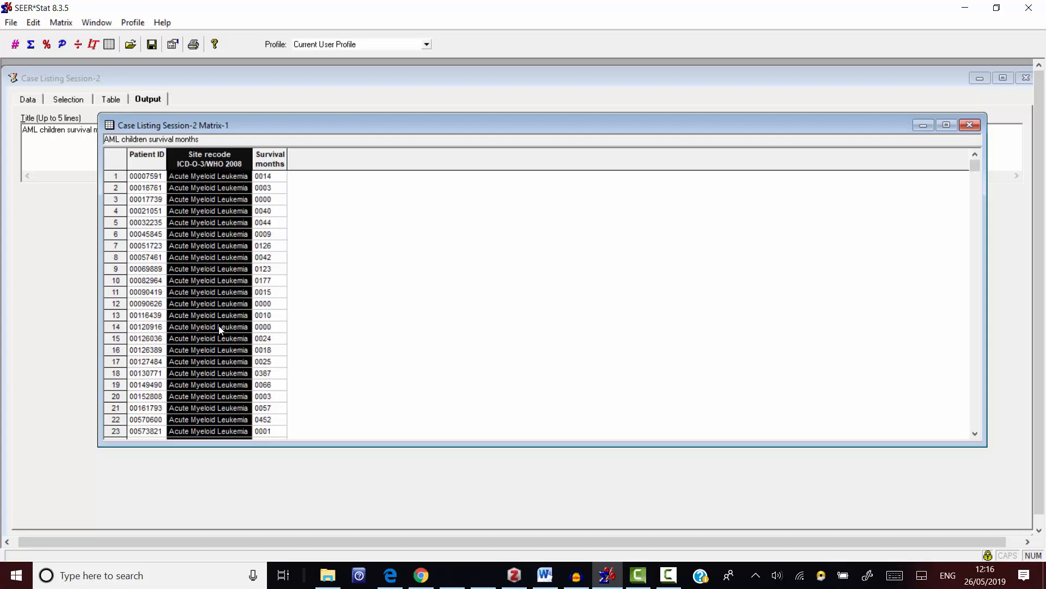
click(268, 150)
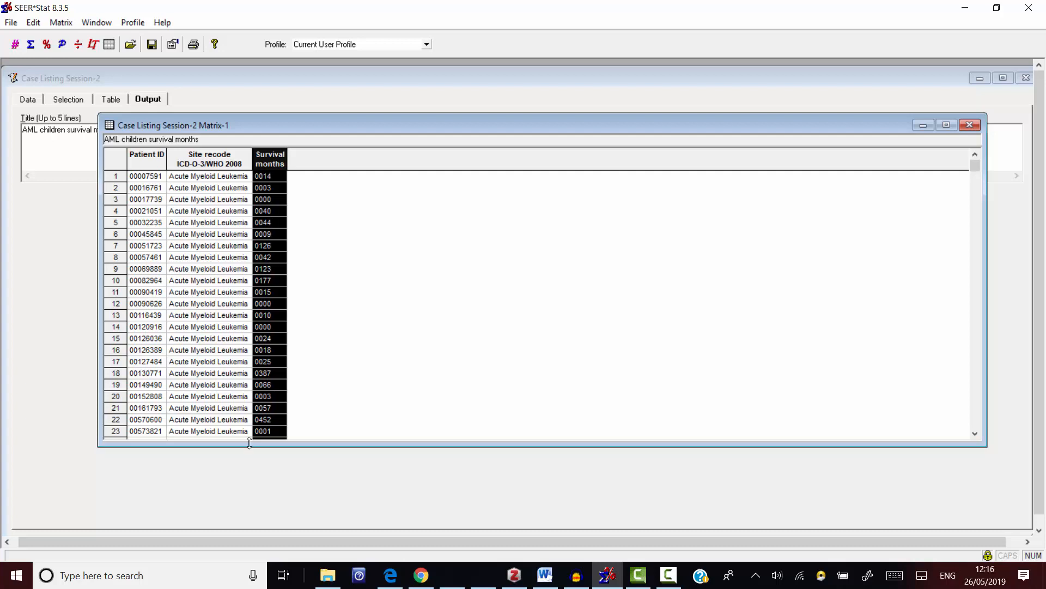
click(235, 160)
click(270, 160)
Step: Copy all three columns of the matrix, from Patient ID through Survival months, including their headers
click(144, 149)
drag(145, 149, 261, 153)
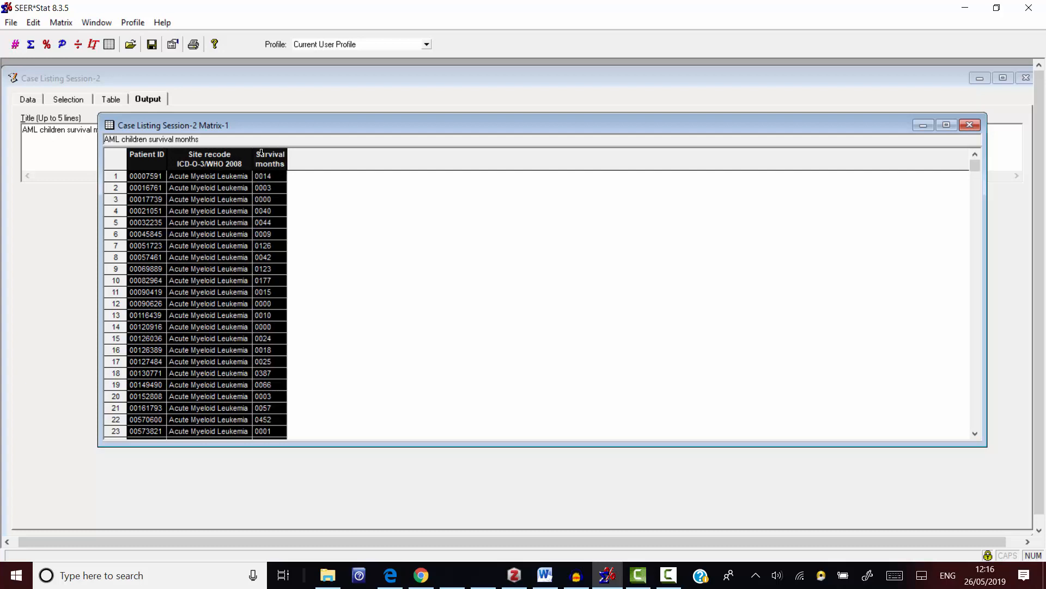
right_click(261, 155)
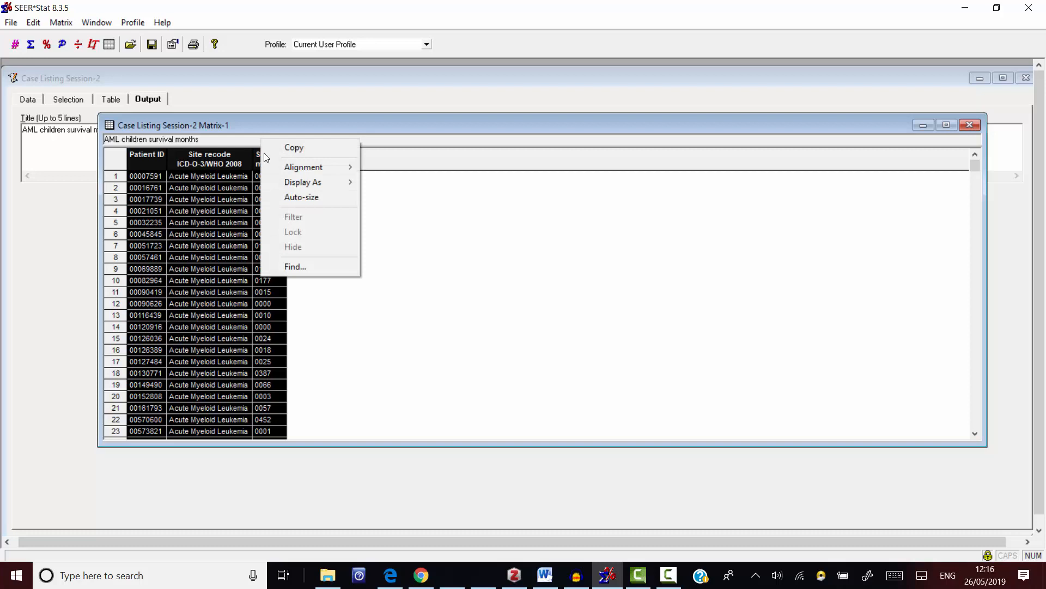
click(303, 149)
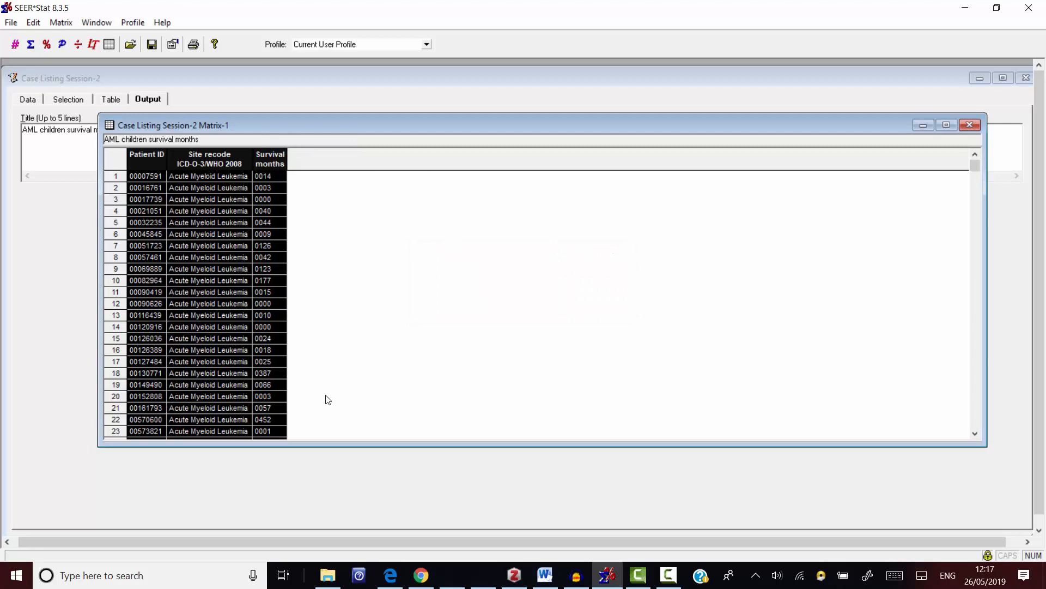
Step: Start Microsoft Excel 2010 with a blank workbook and dismiss the Office Activation Wizard
click(13, 578)
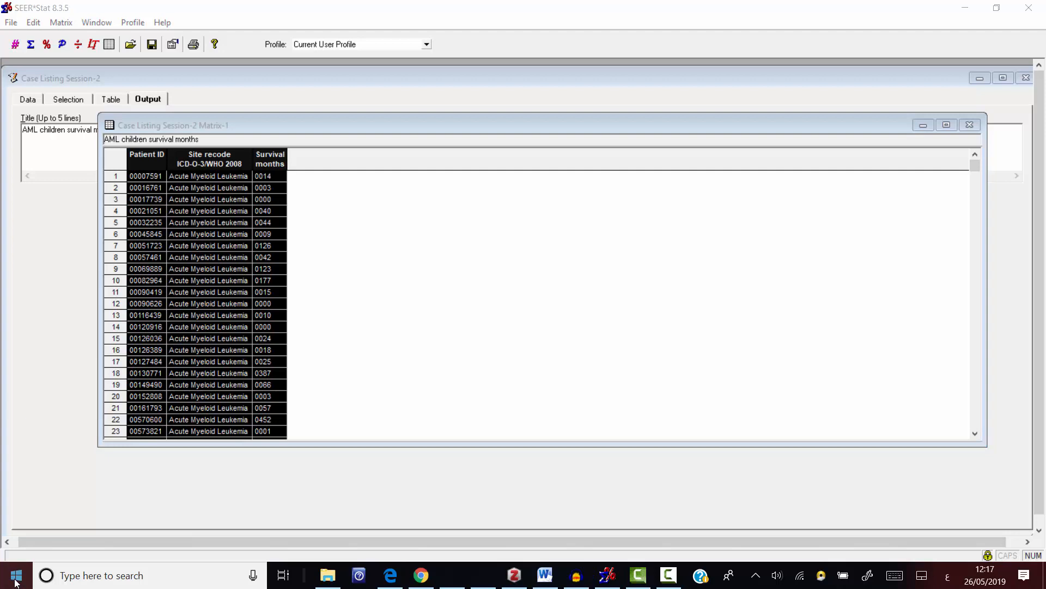
click(16, 582)
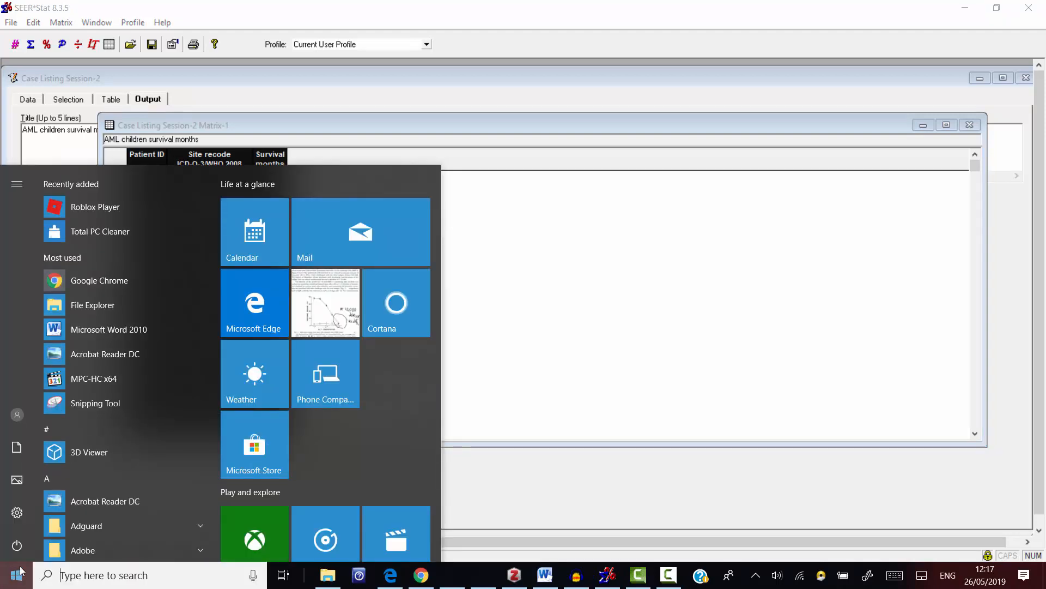
scroll(116, 449, down, 15)
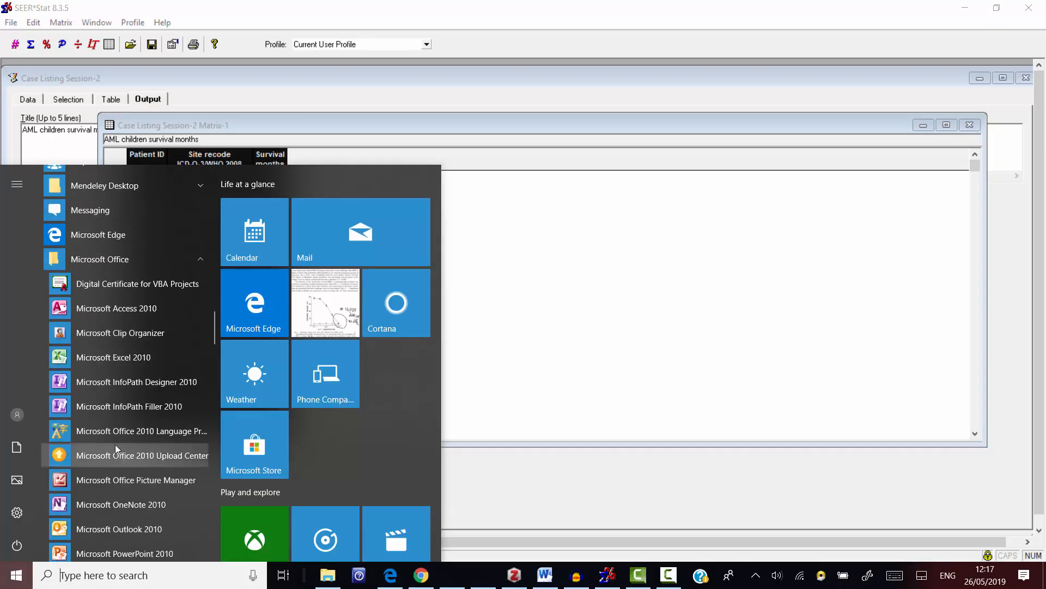
click(117, 351)
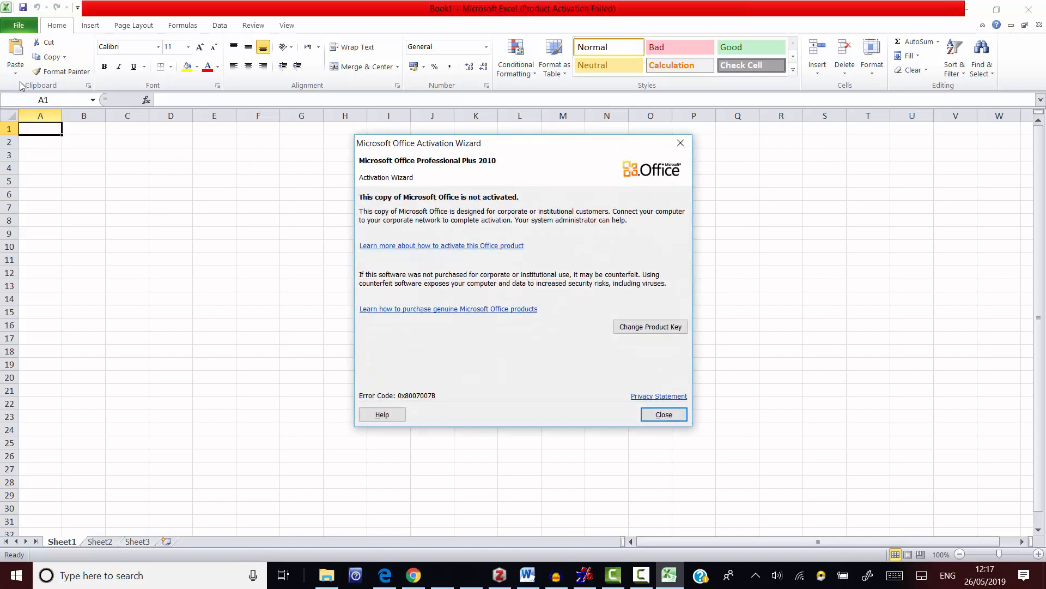
click(656, 408)
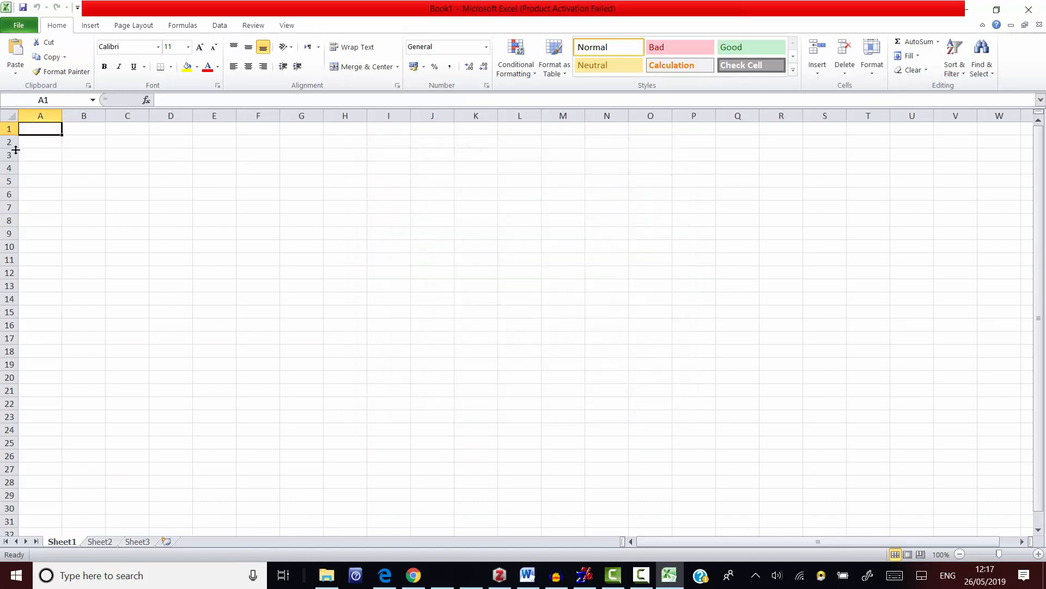
Step: Paste the copied case listing into Sheet1 starting at cell A1 and widen columns A to C to fit the headers
right_click(35, 129)
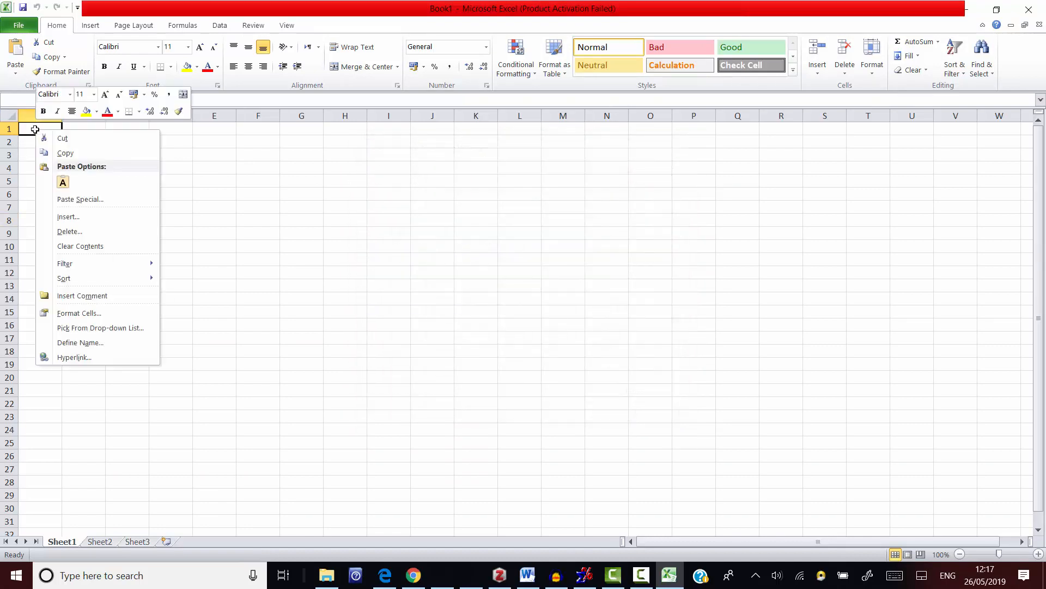
click(63, 182)
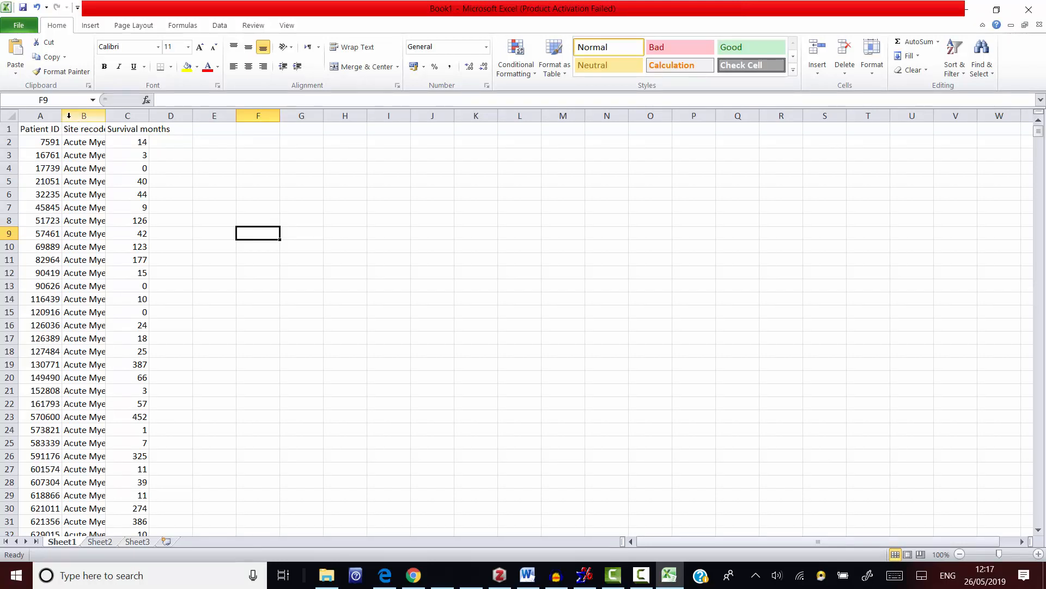
drag(62, 116, 310, 116)
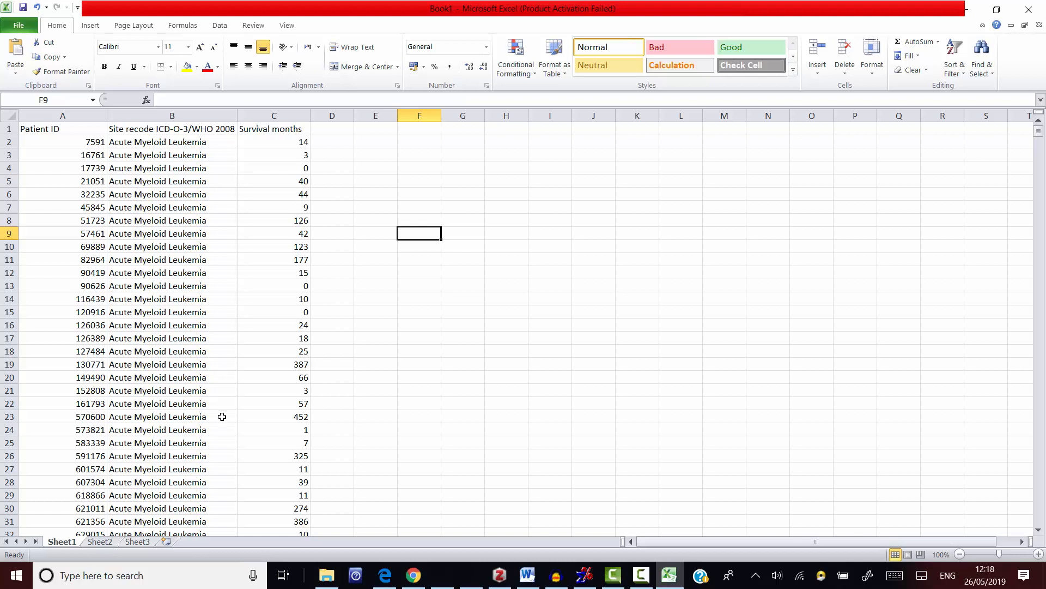
Step: Save the workbook to the Desktop as "AML children survival months.xlsx" and minimize Excel
click(24, 8)
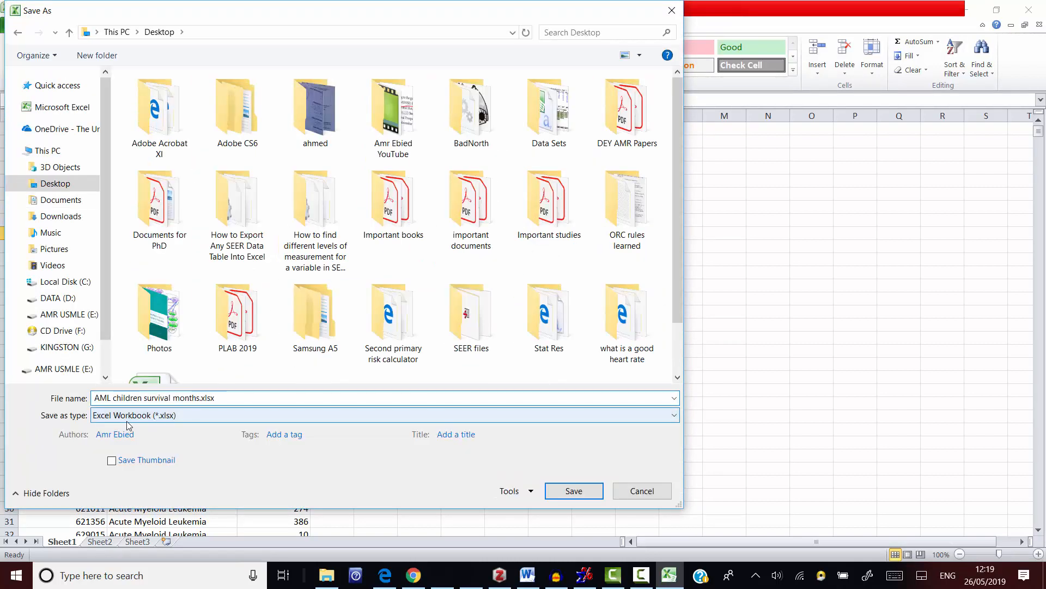
click(581, 492)
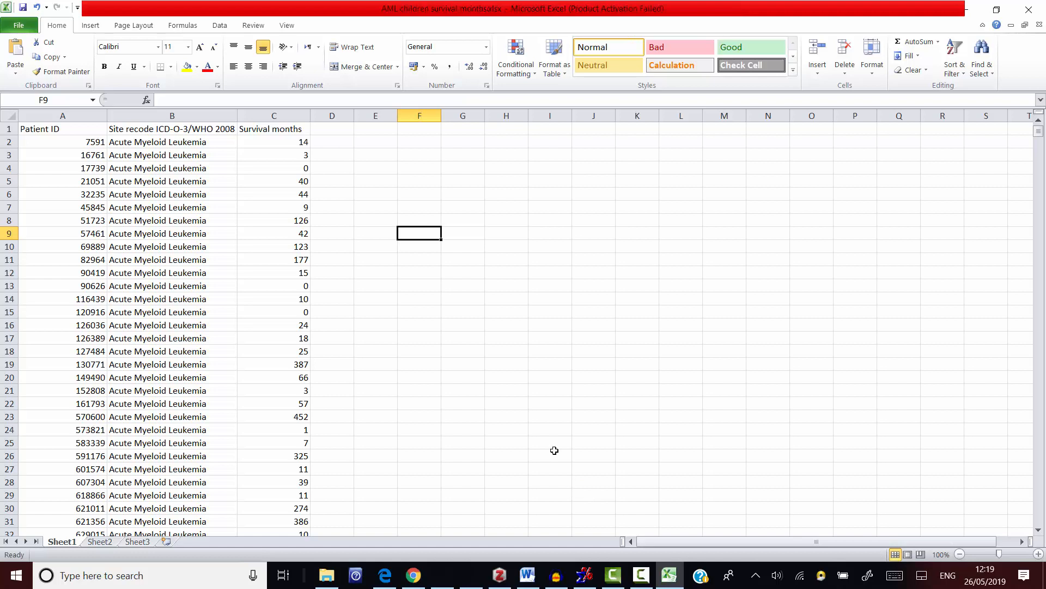
click(969, 10)
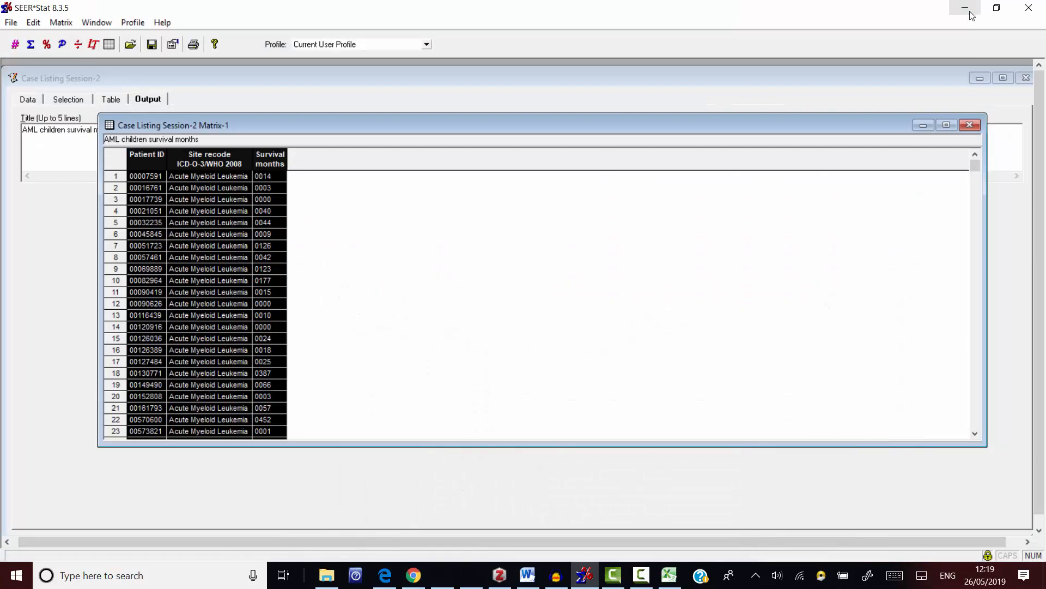
Step: Close the case listing matrix and minimize SEER*Stat to reach the desktop
click(970, 125)
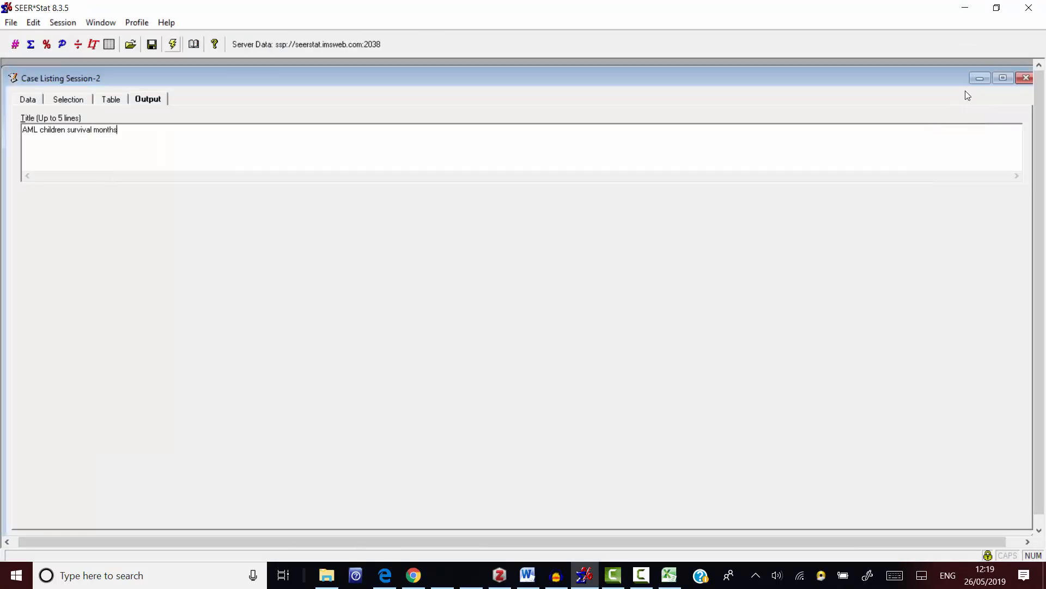
click(979, 78)
click(965, 9)
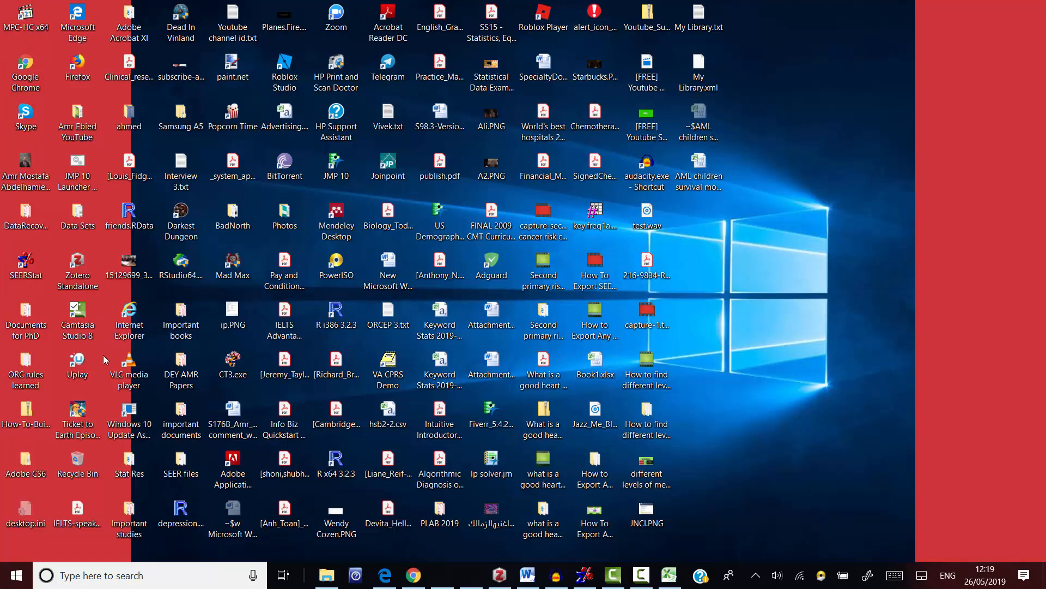
Step: Launch JMP 10 and open "AML children survival months.xlsx" from the Desktop as a data table
double_click(87, 178)
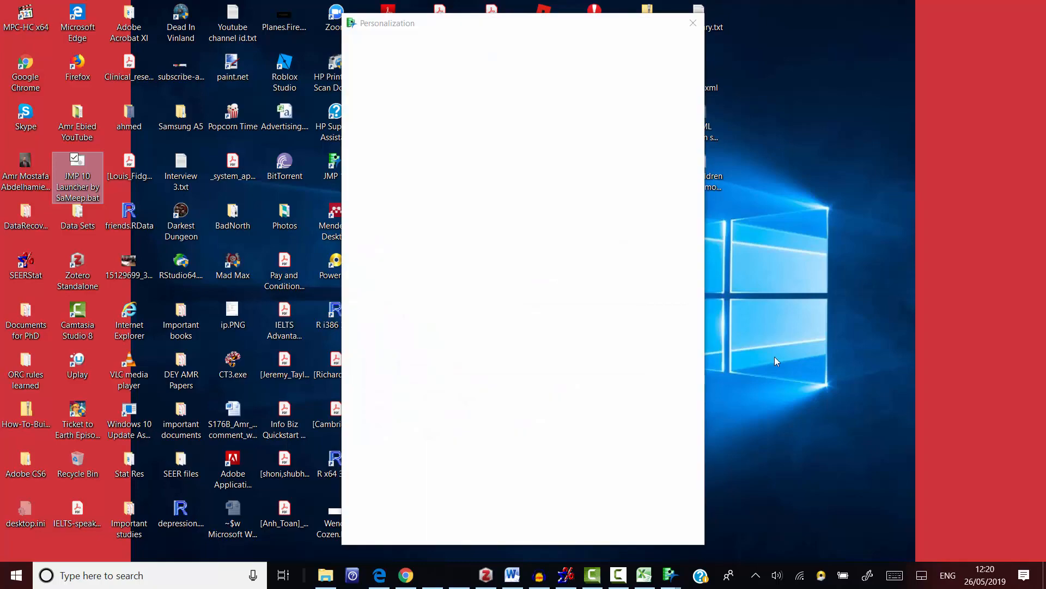
click(676, 533)
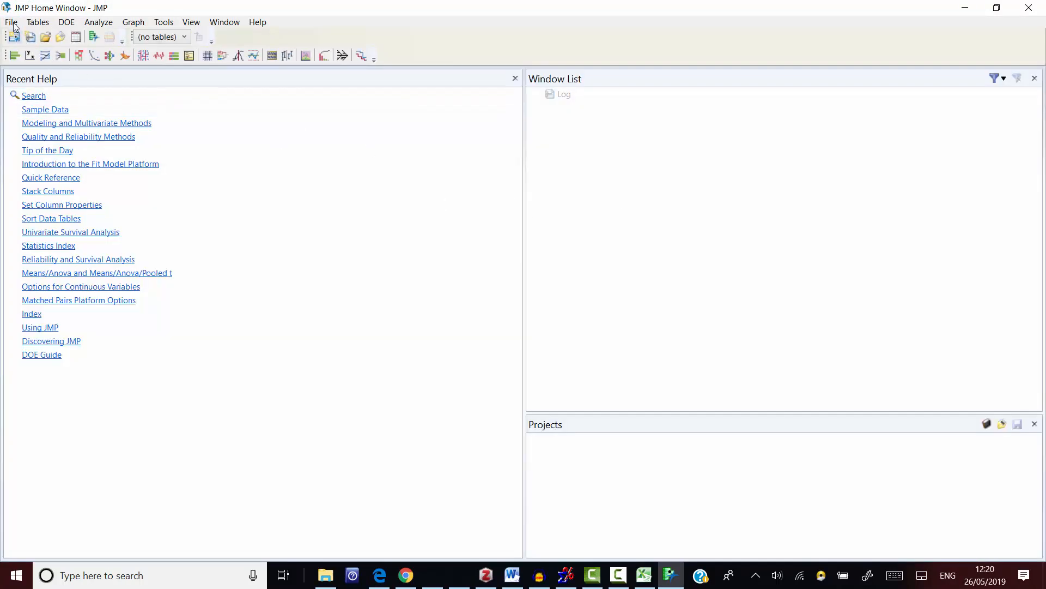
click(12, 23)
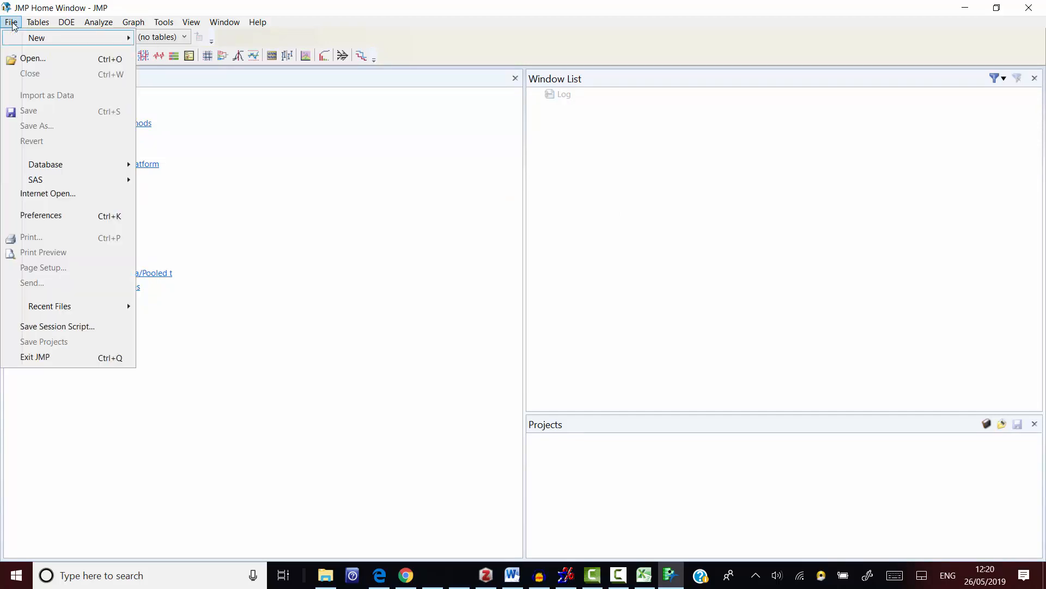
click(34, 59)
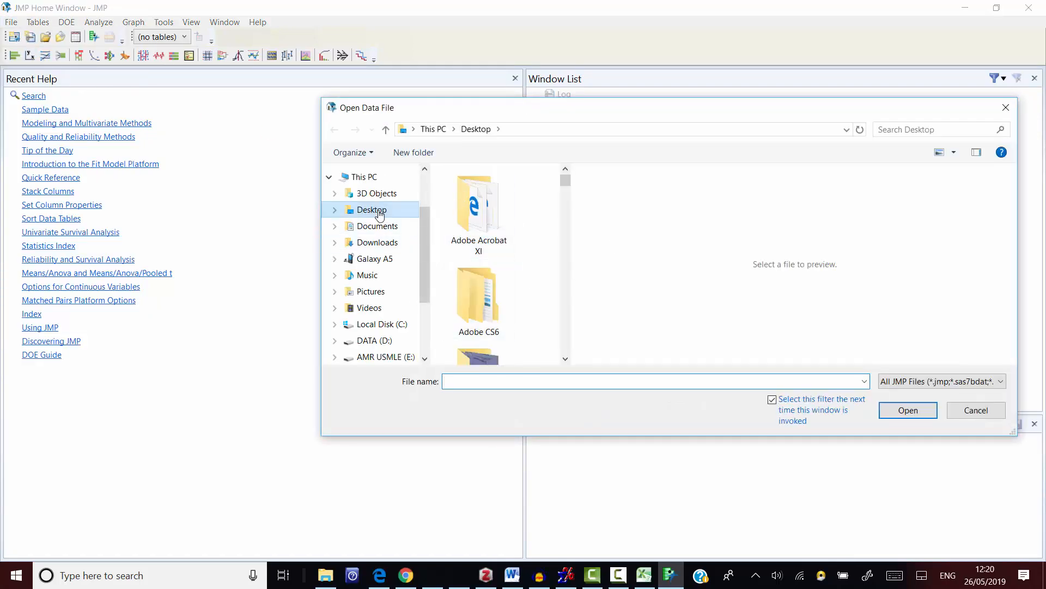
click(380, 214)
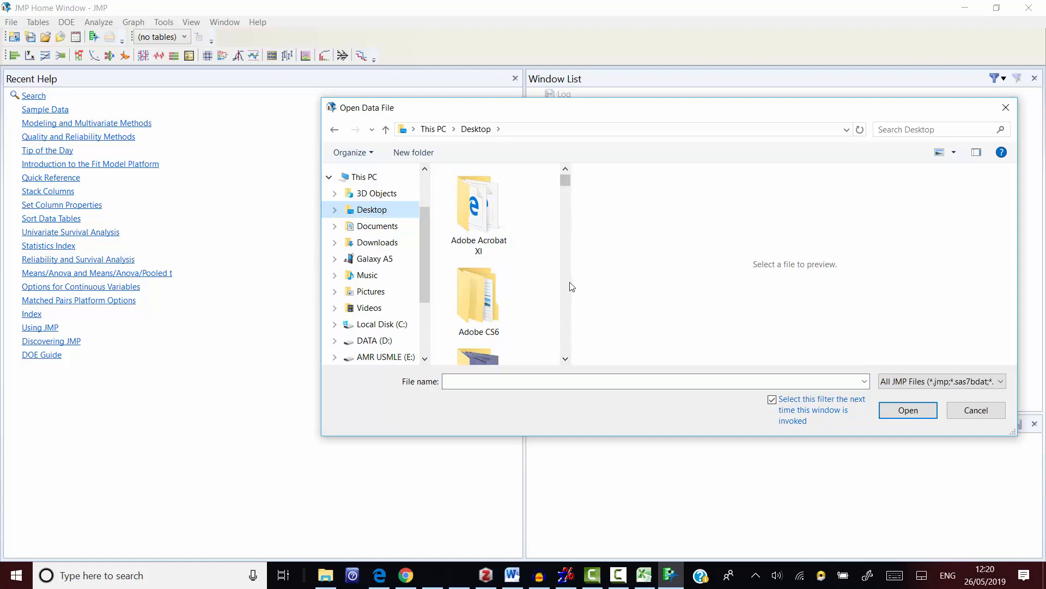
drag(570, 271, 823, 234)
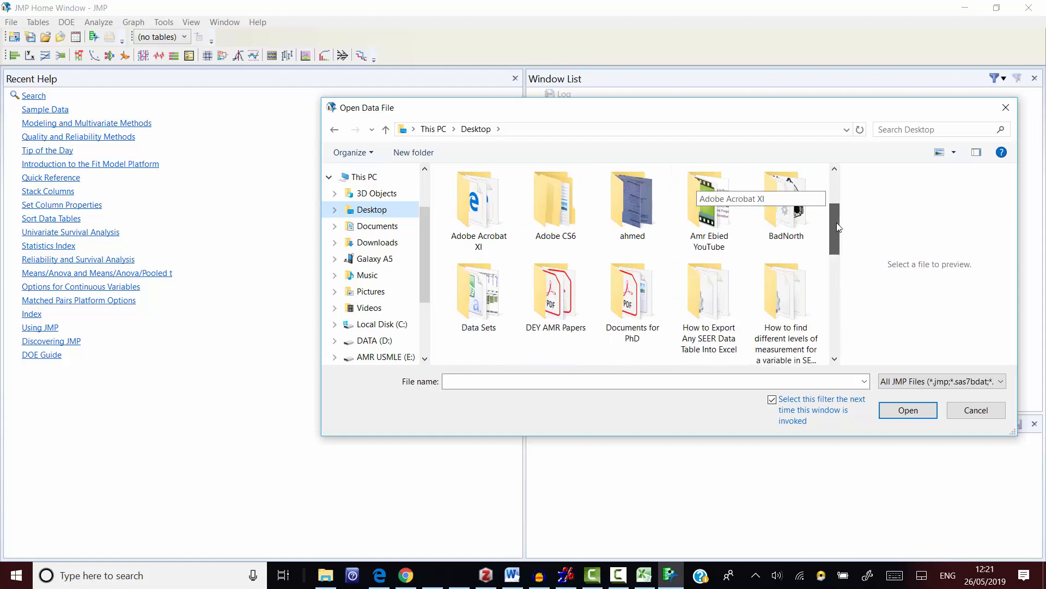
drag(840, 192, 838, 266)
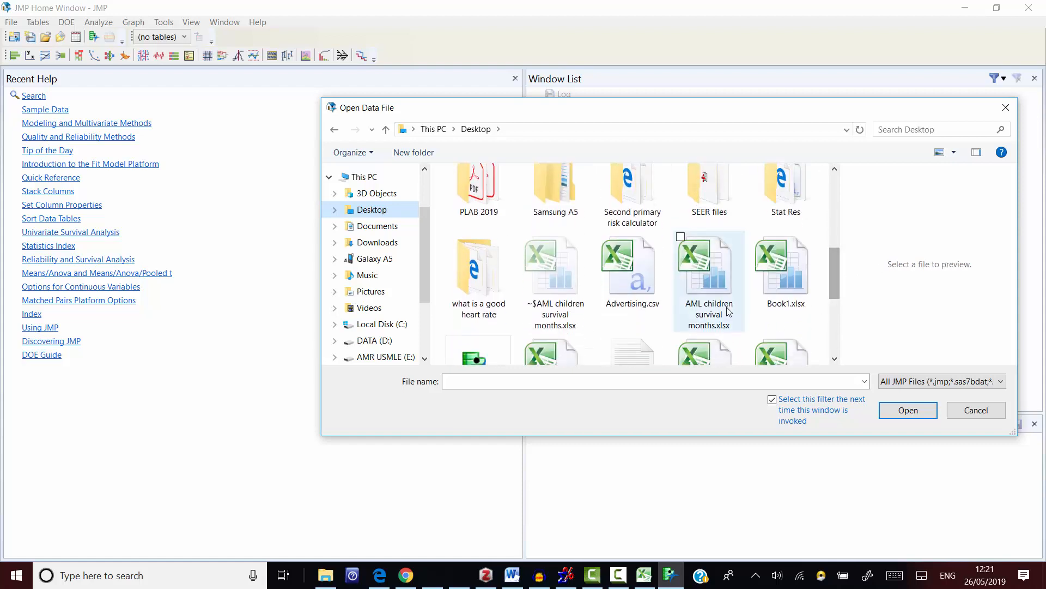
double_click(709, 278)
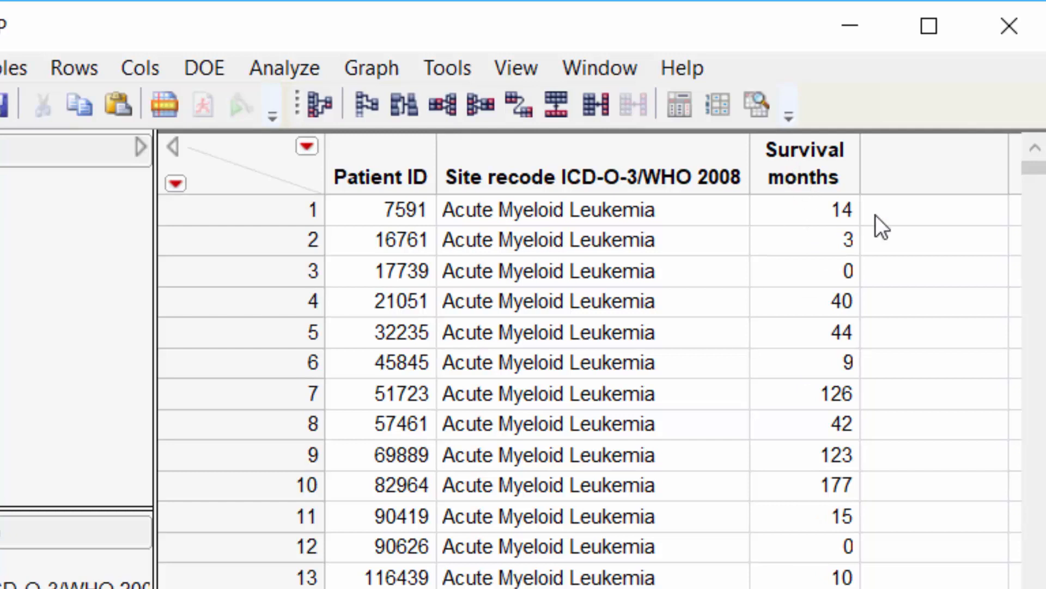
click(301, 65)
click(165, 70)
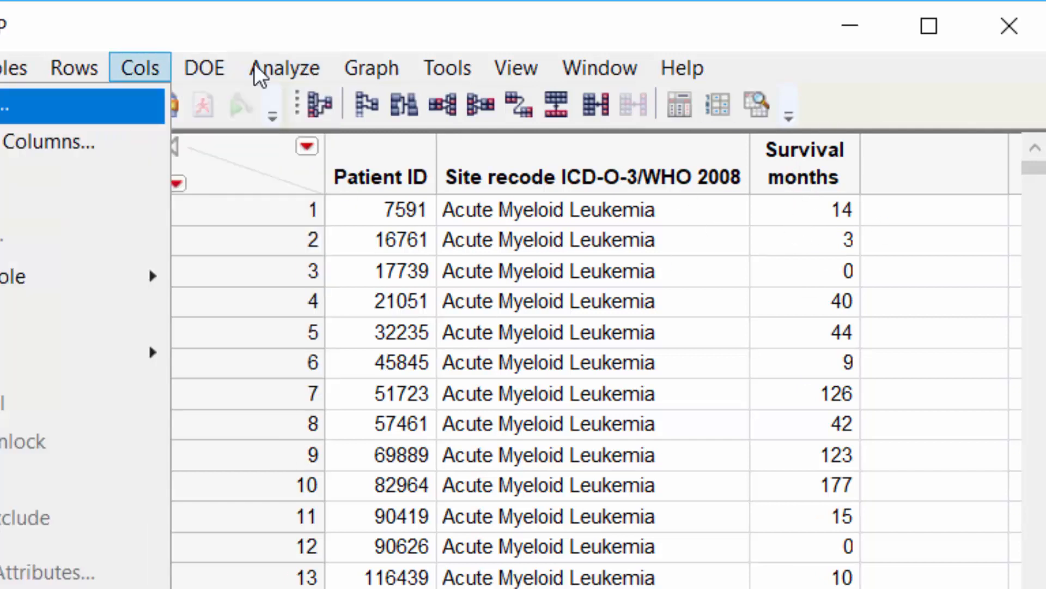
key(Escape)
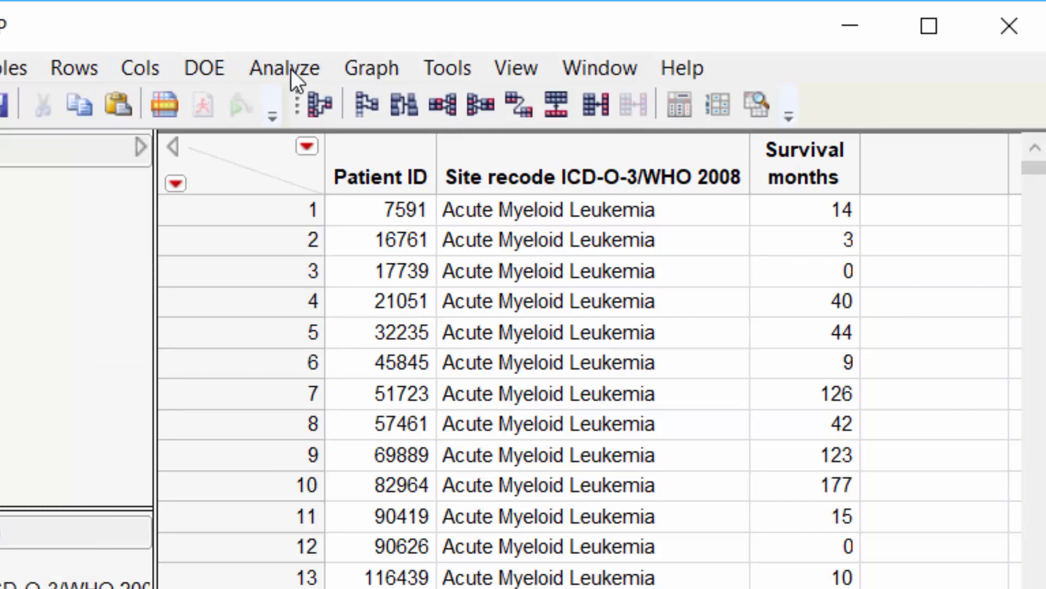
Step: Create a Distribution analysis with Survival months as the Y column
click(291, 69)
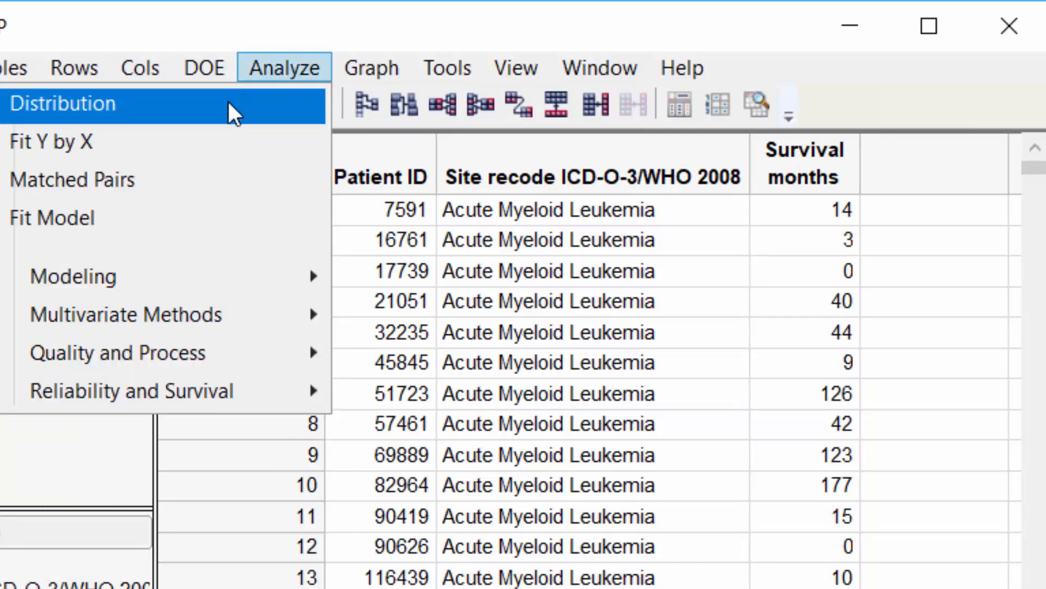
click(227, 104)
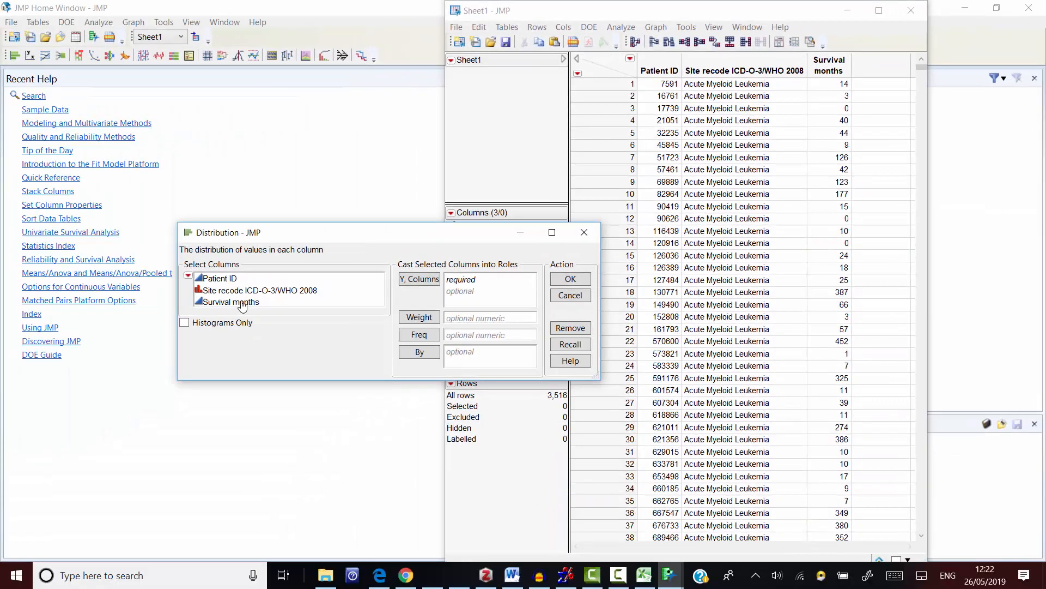
click(242, 303)
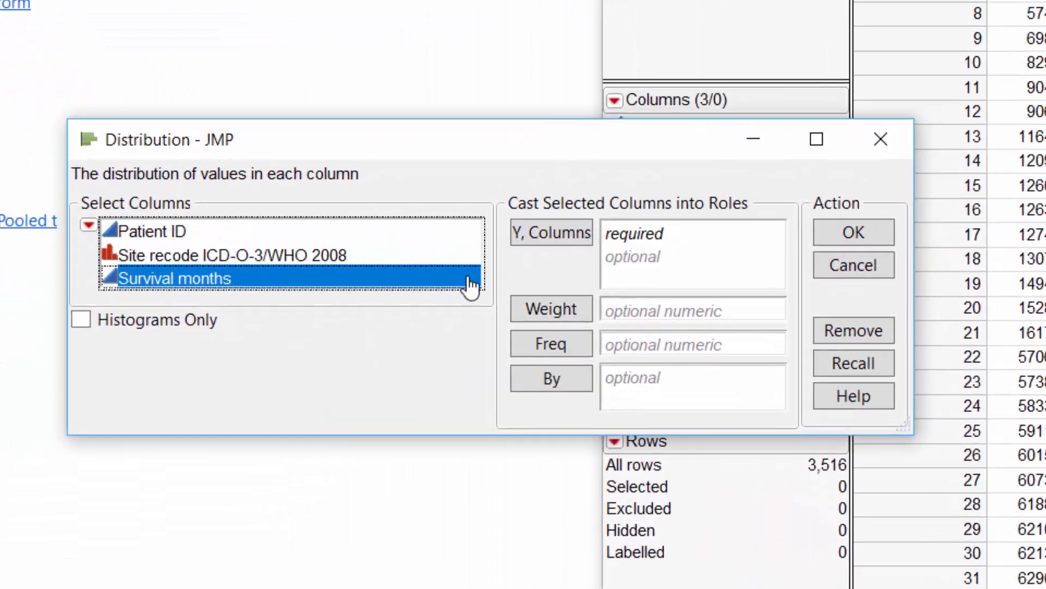
click(552, 232)
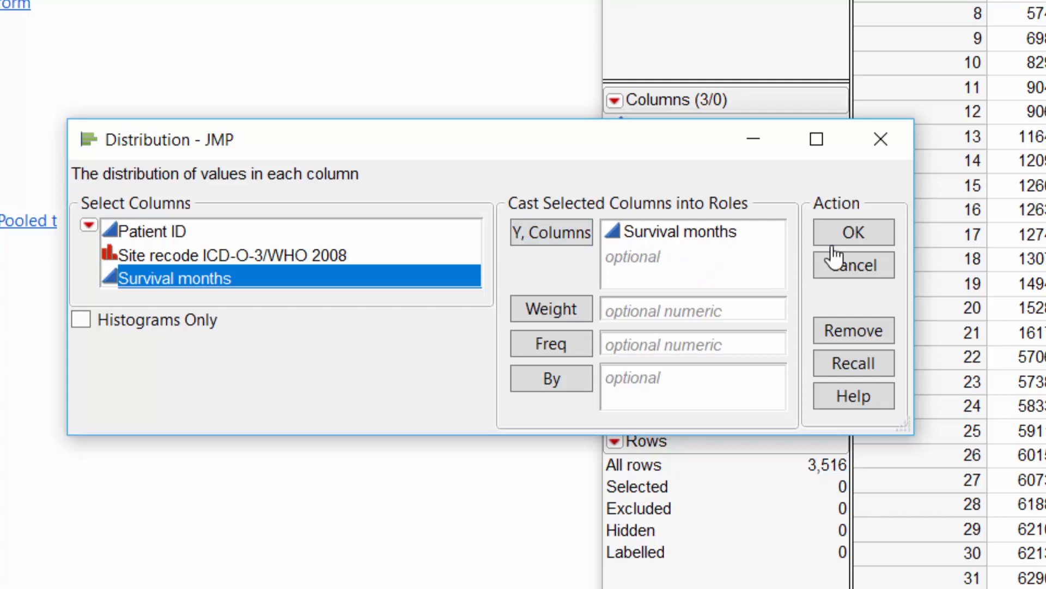
click(850, 233)
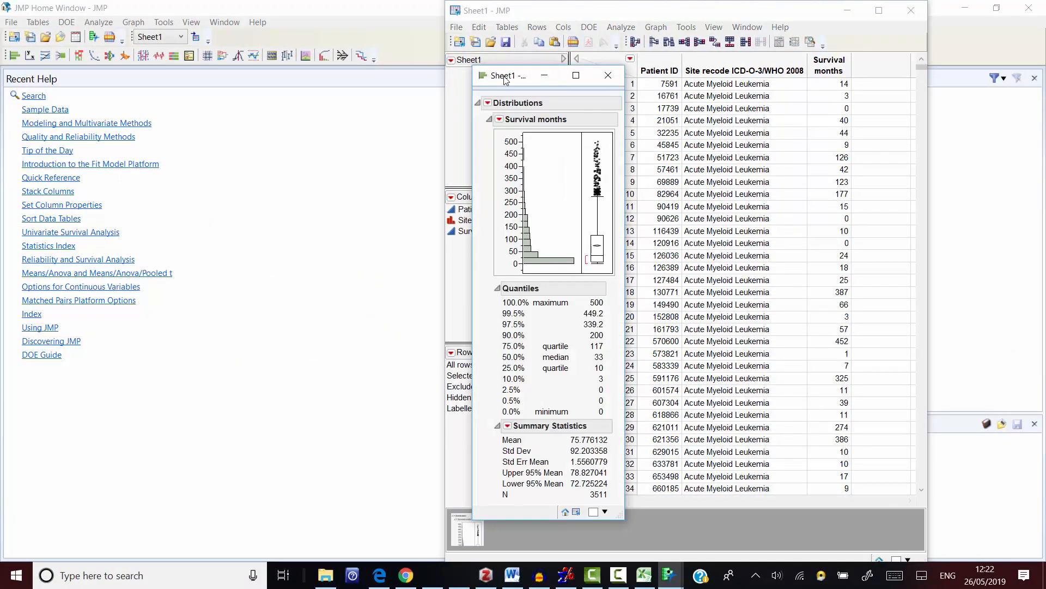
Step: Stack the Survival months distribution report and reposition its window so the histogram, quantiles and summary statistics show side by side
drag(492, 82, 303, 83)
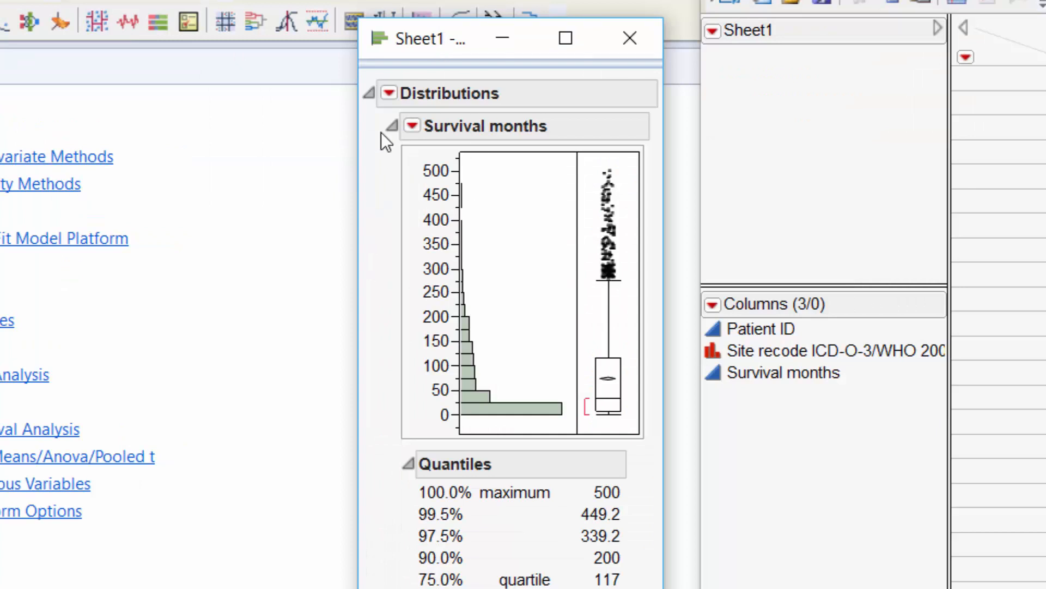
click(389, 94)
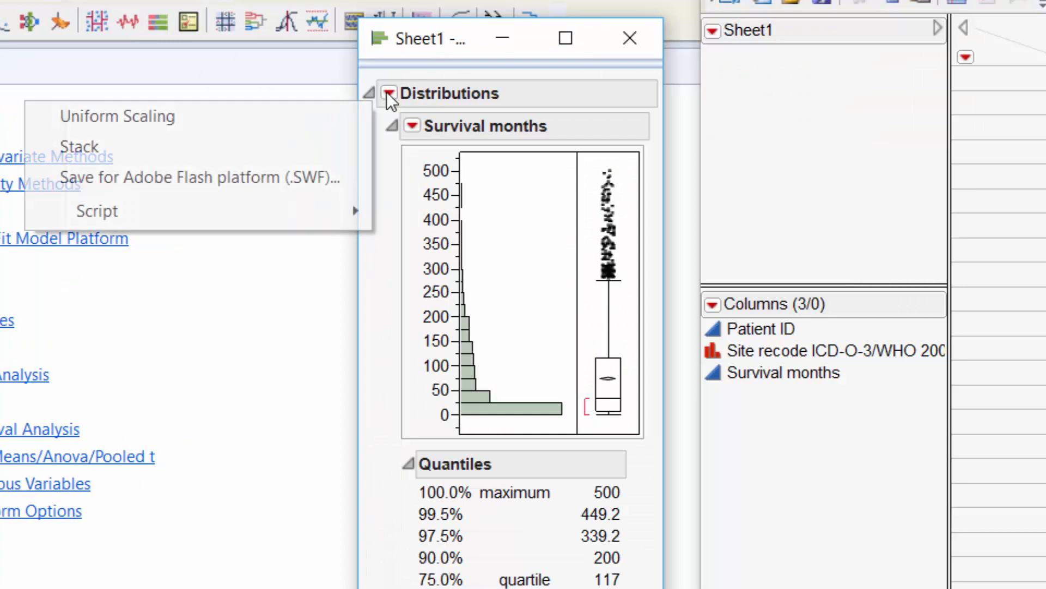
click(135, 146)
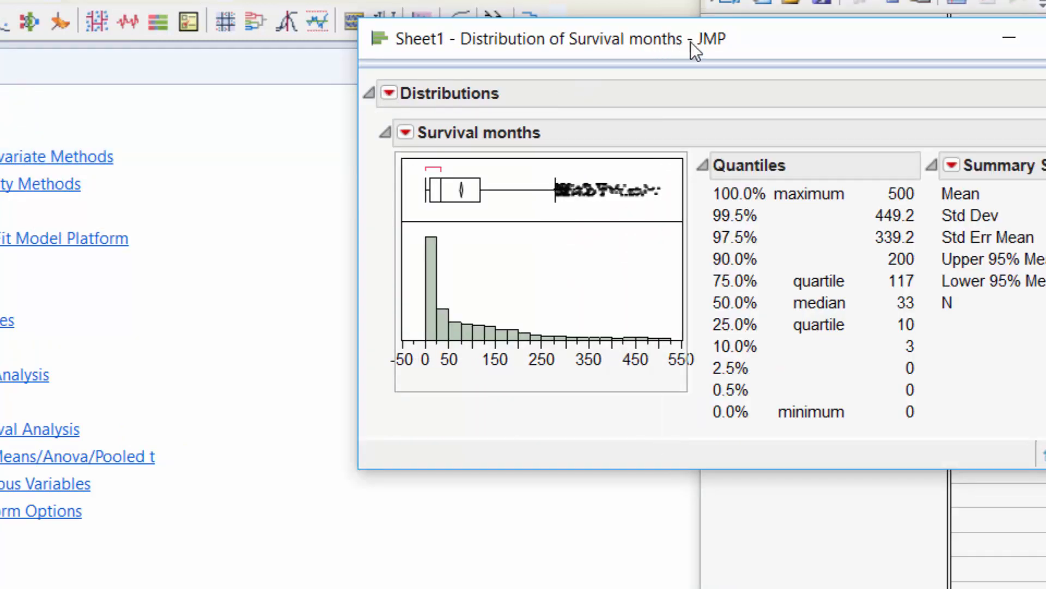
drag(767, 44, 568, 262)
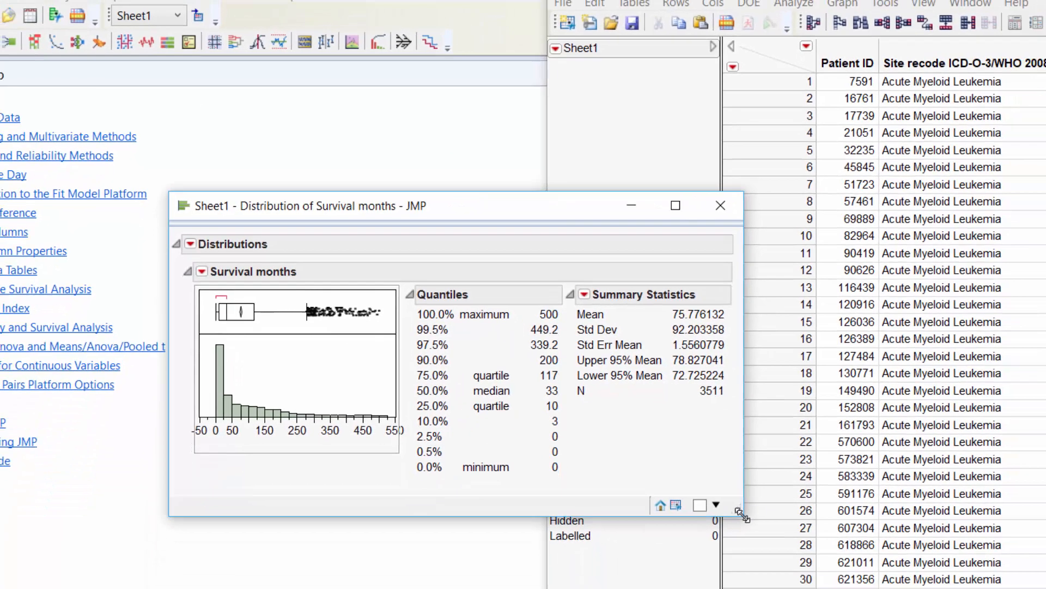
drag(741, 511, 594, 399)
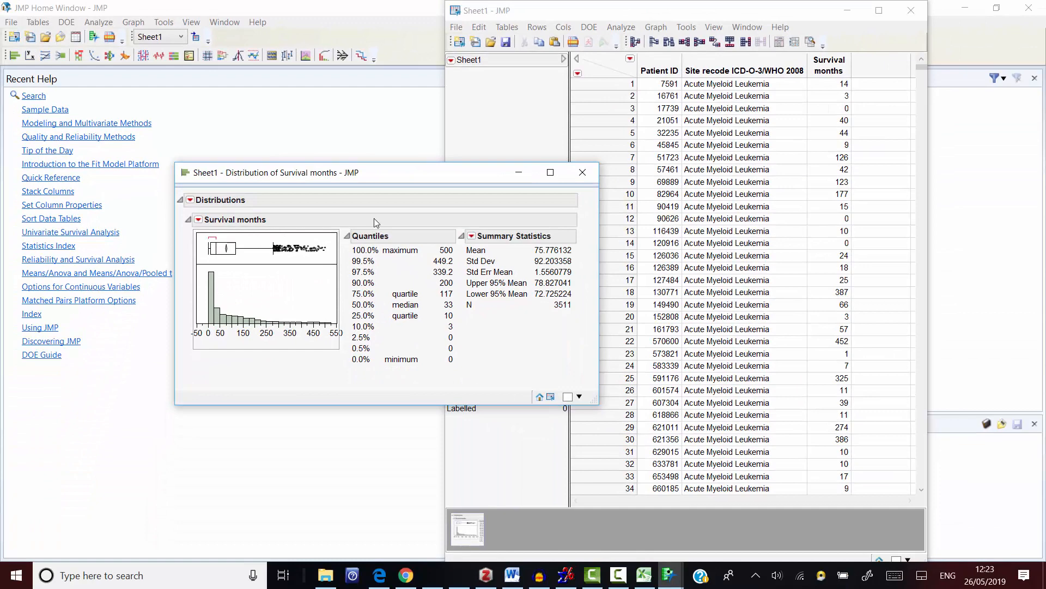
drag(377, 176, 399, 177)
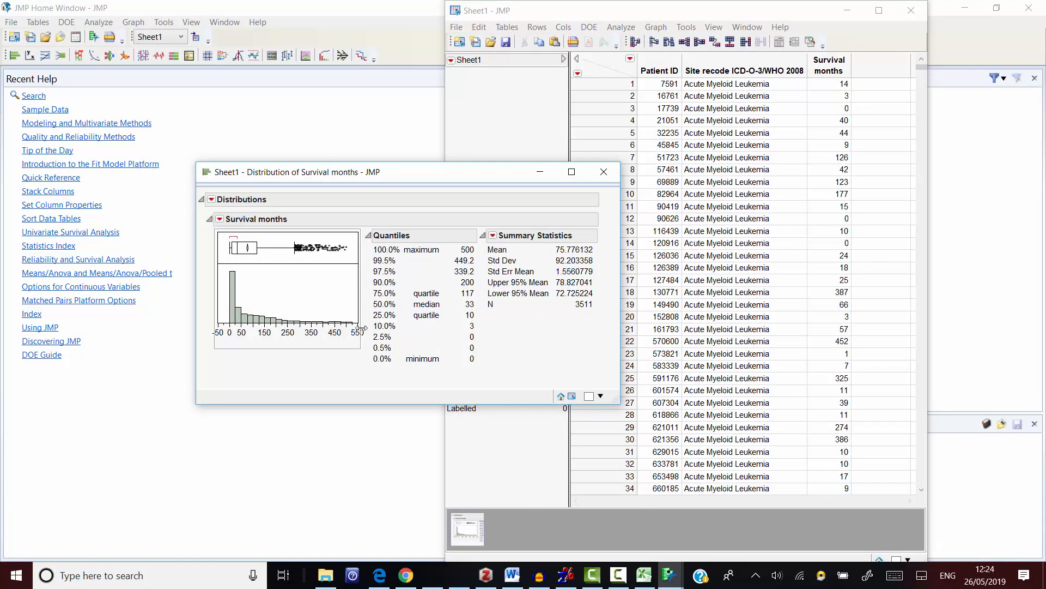